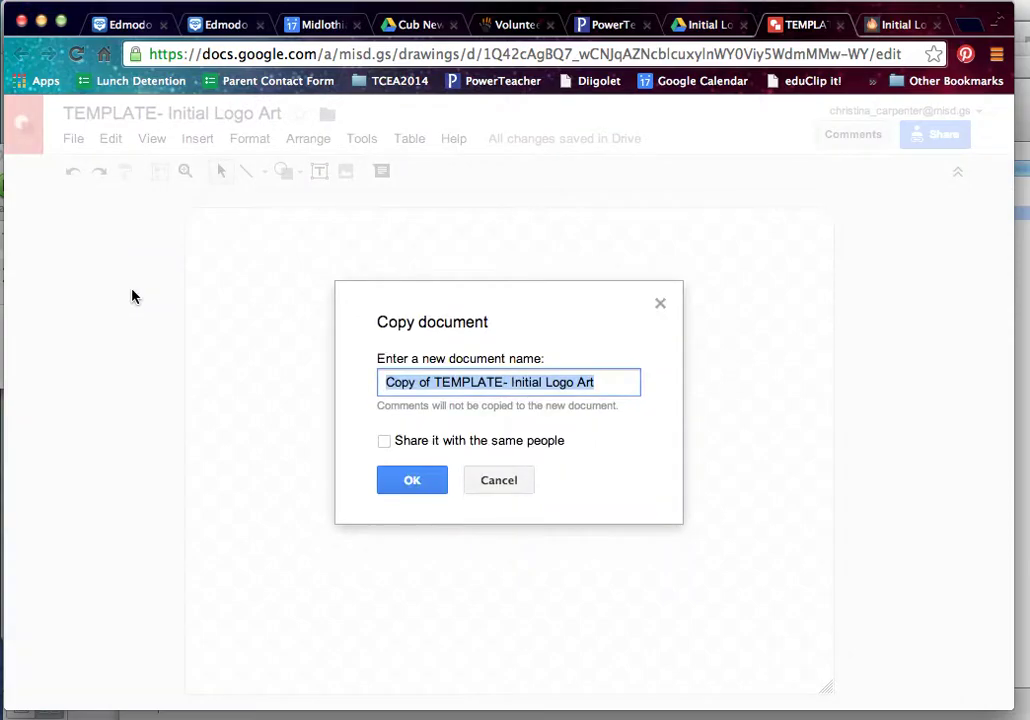
# - Copy the template drawing under the name "Initial Logo Art-" followed by the author's surname, without sharing it with the same people
pyautogui.click(505, 383)
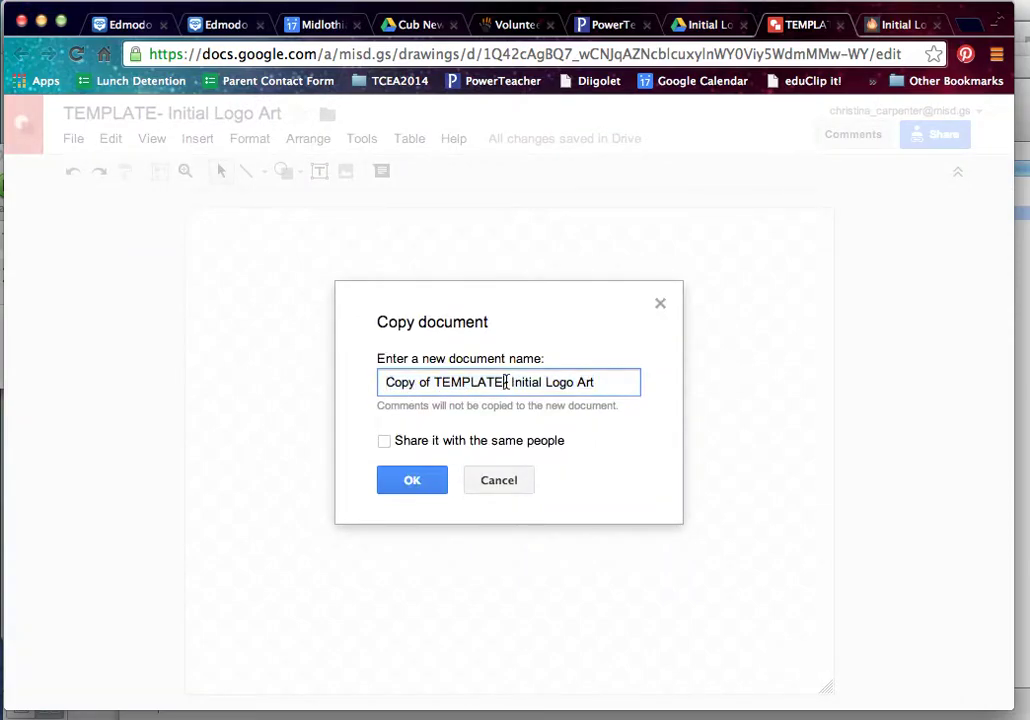
pyautogui.moveTo(505, 383); pyautogui.dragTo(354, 381)
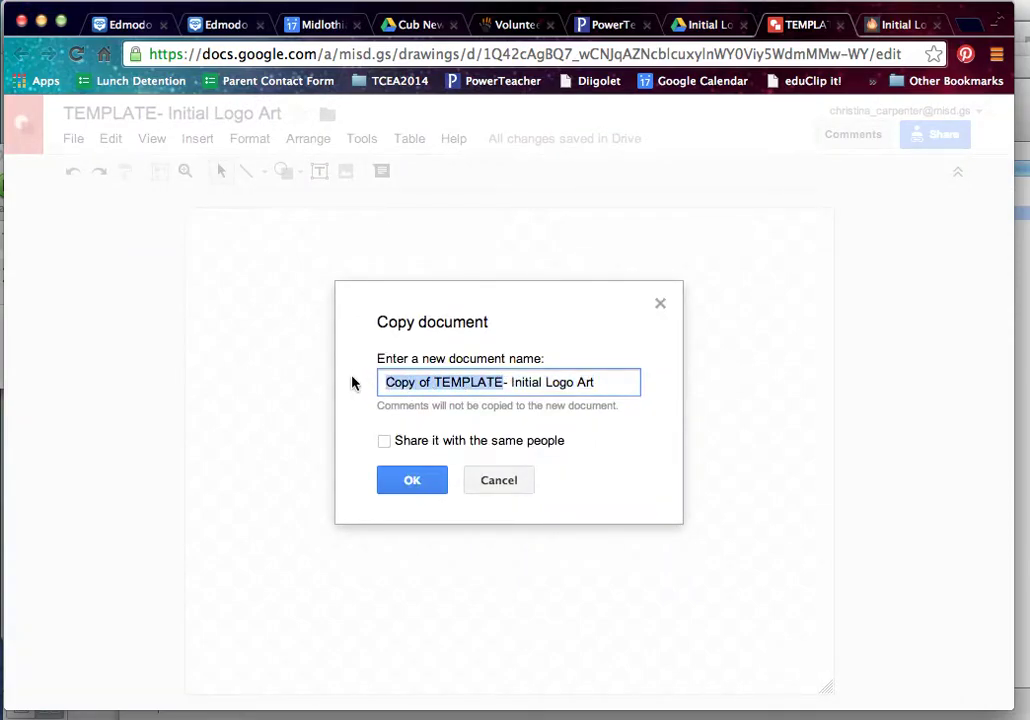
pyautogui.press('BackSpace')
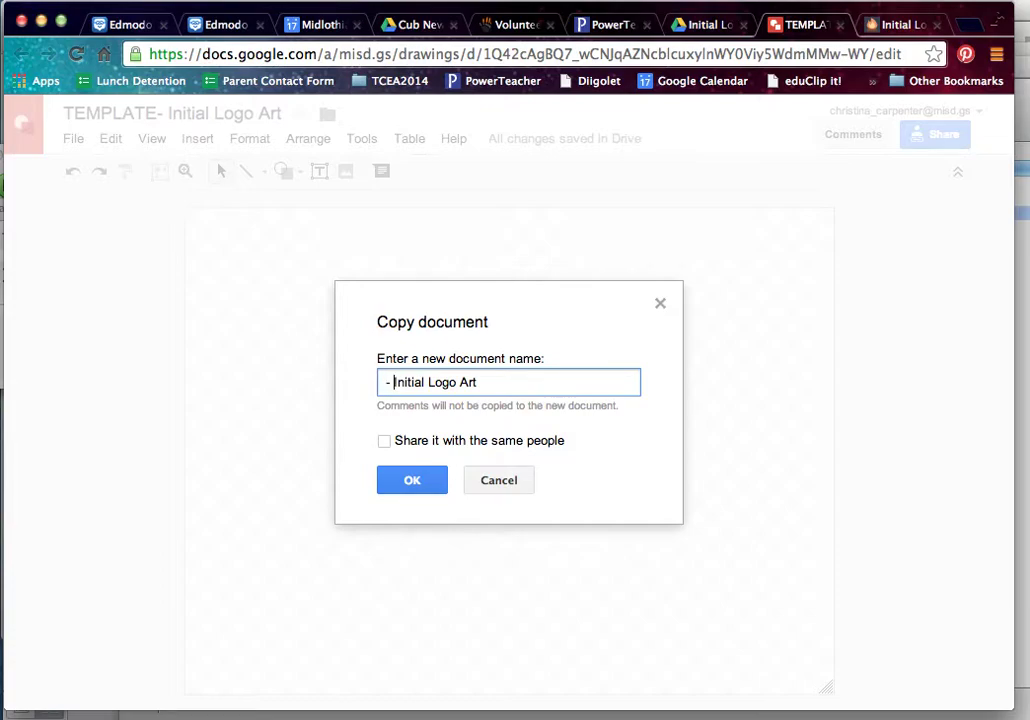
pyautogui.press('Delete')
pyautogui.press('Delete')
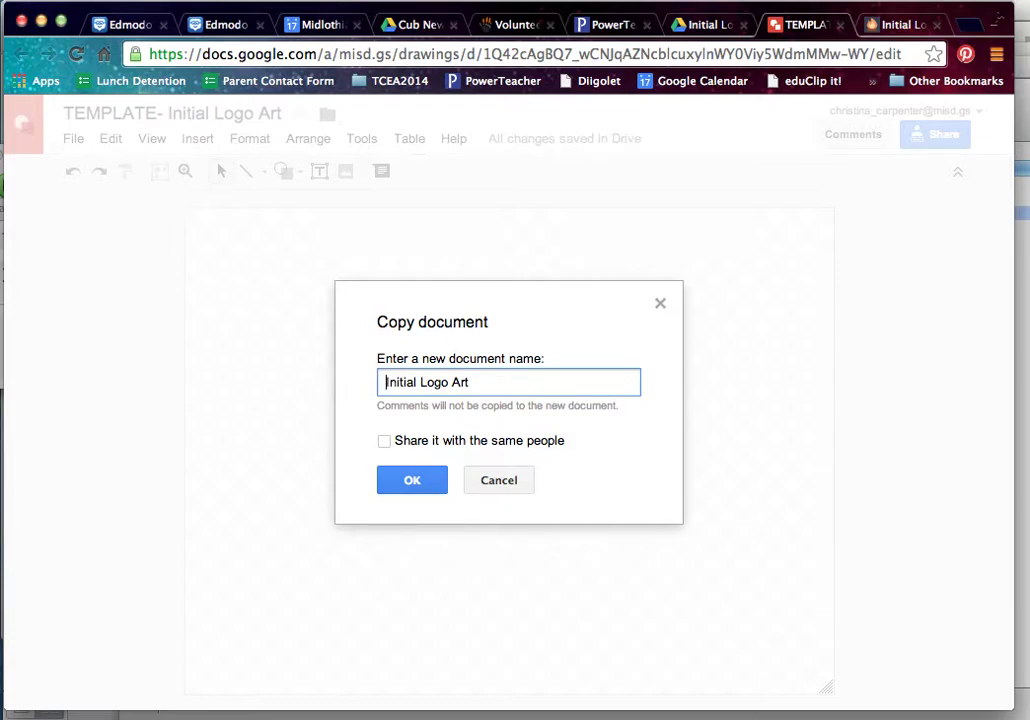
pyautogui.write('-Carpenter')
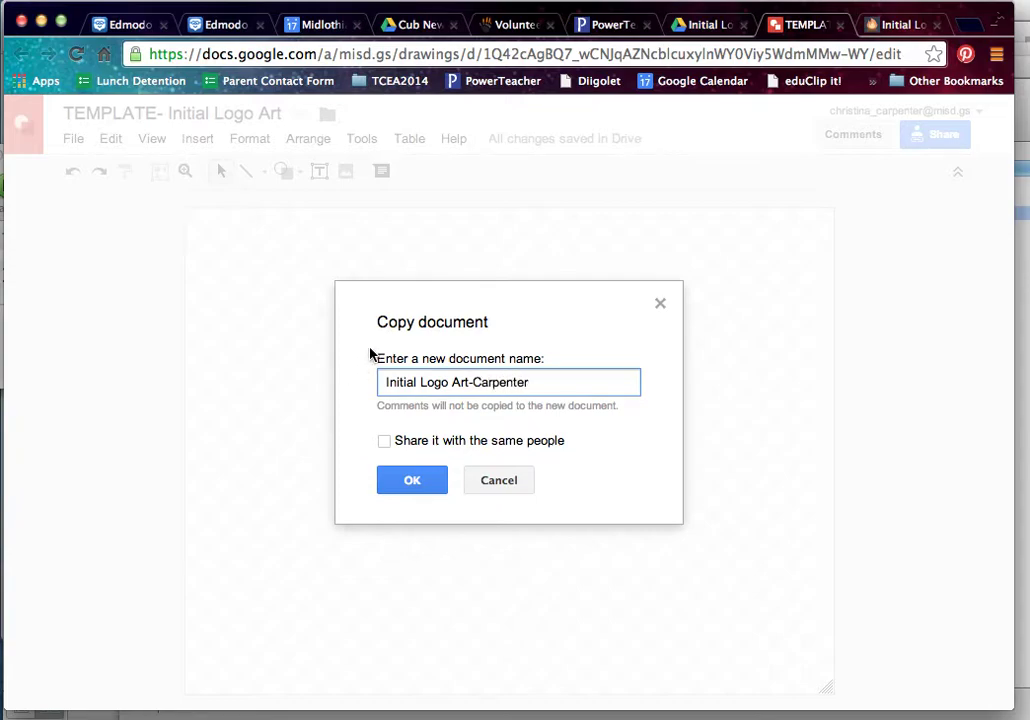
pyautogui.click(407, 485)
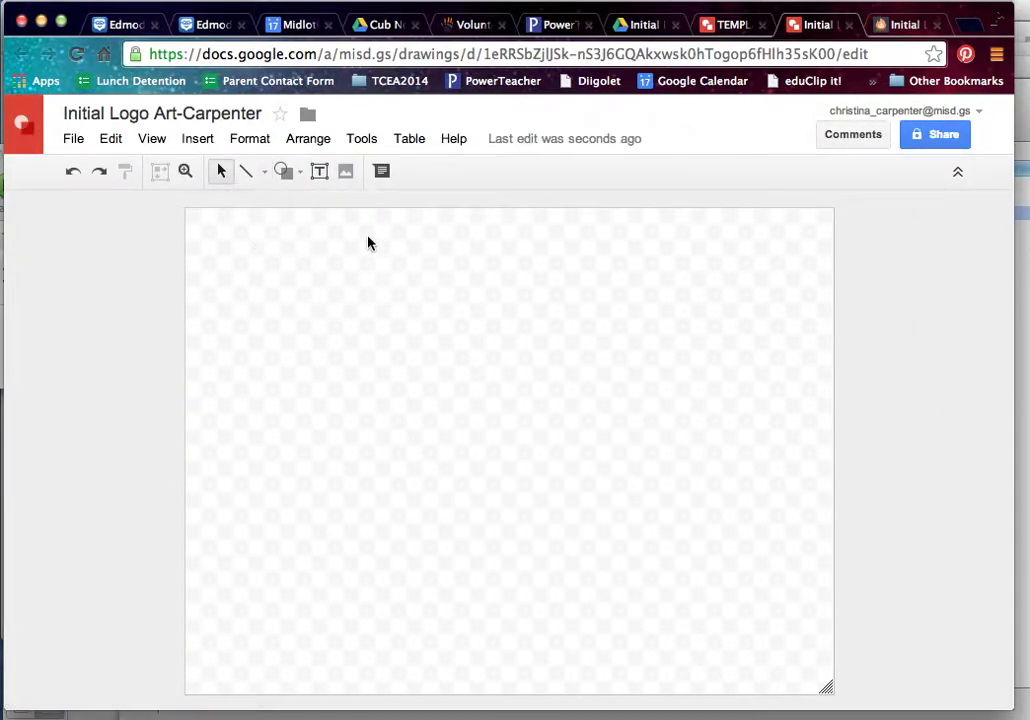
# - Move the copied drawing into the Initial Logo Project folder under Tech Apps > Design Principles in My Drive
pyautogui.click(309, 117)
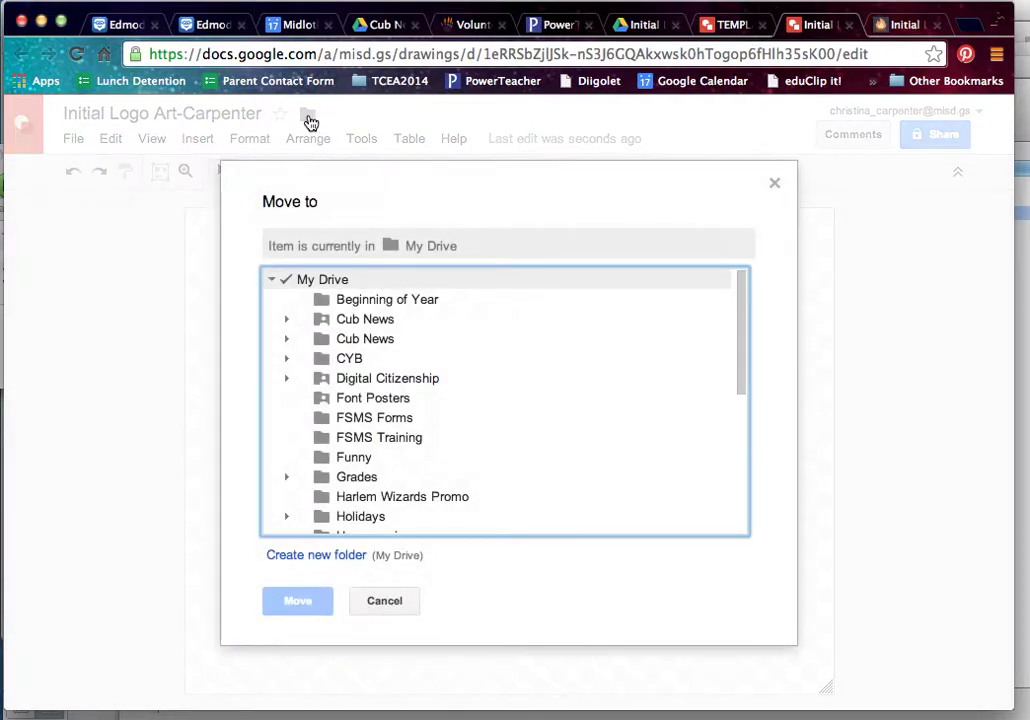
pyautogui.moveTo(740, 301); pyautogui.dragTo(727, 448)
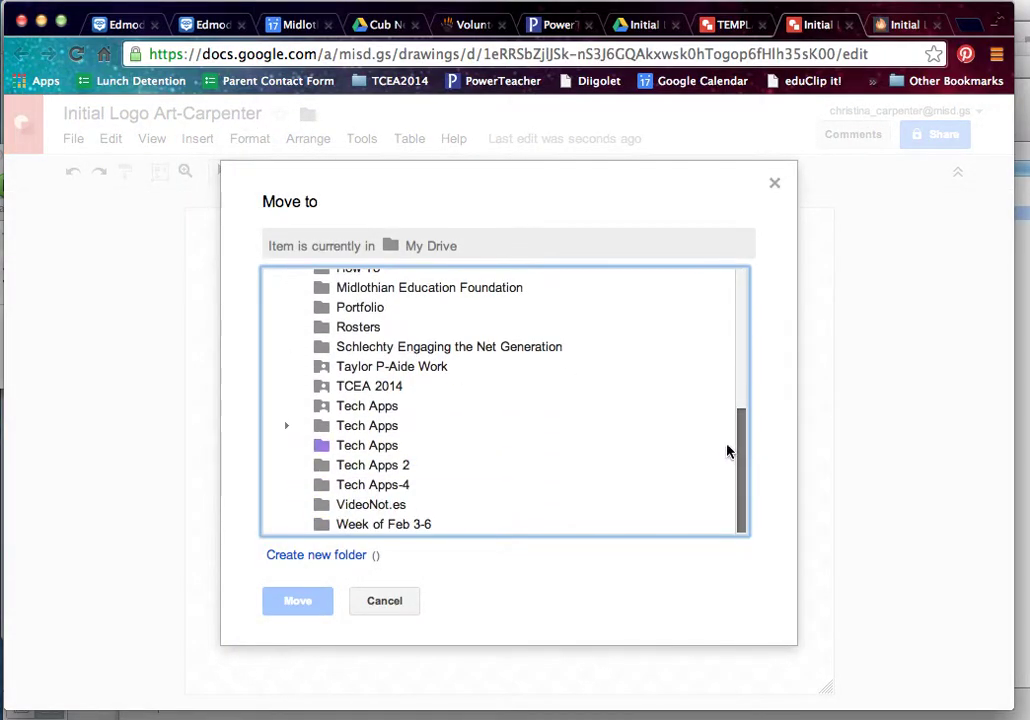
pyautogui.click(353, 431)
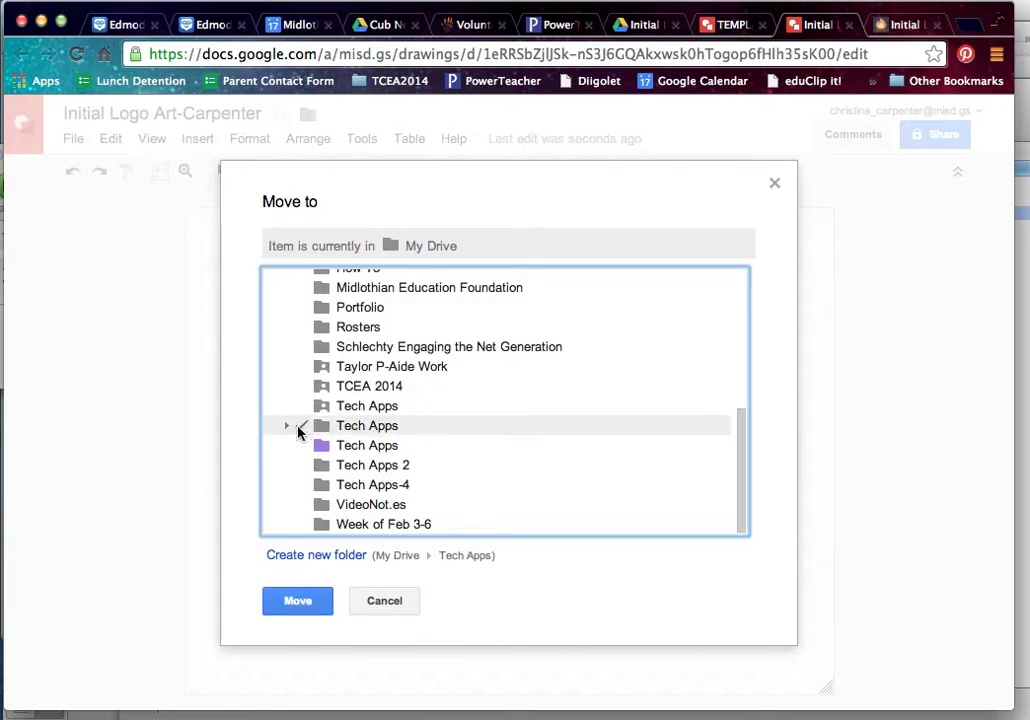
pyautogui.click(286, 426)
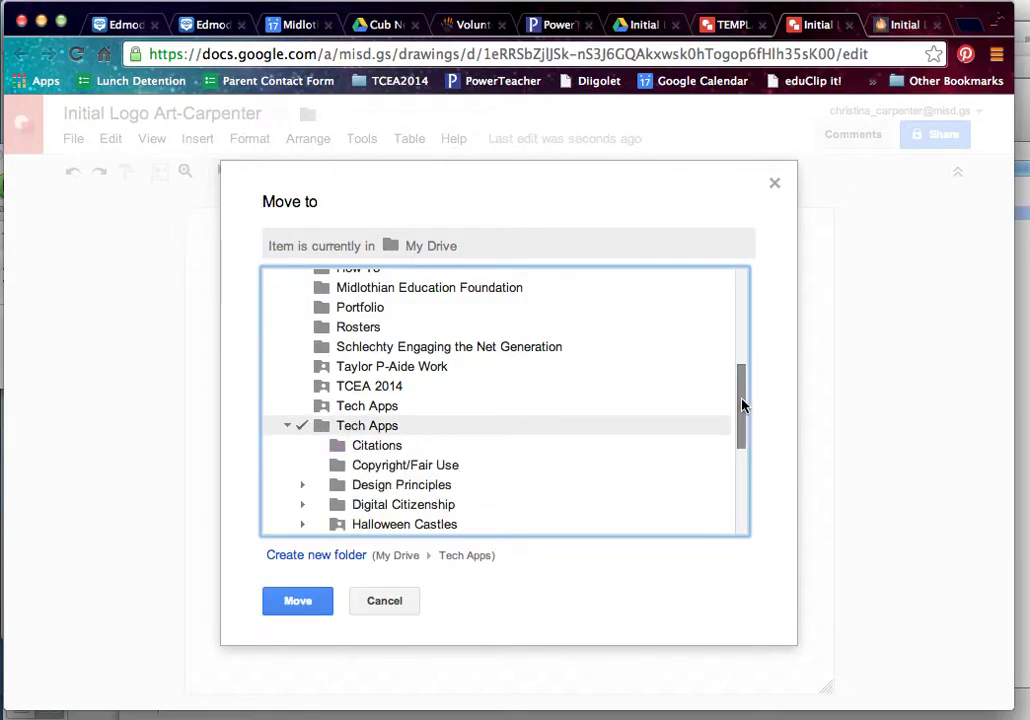
pyautogui.moveTo(743, 405); pyautogui.dragTo(743, 430)
pyautogui.click(383, 432)
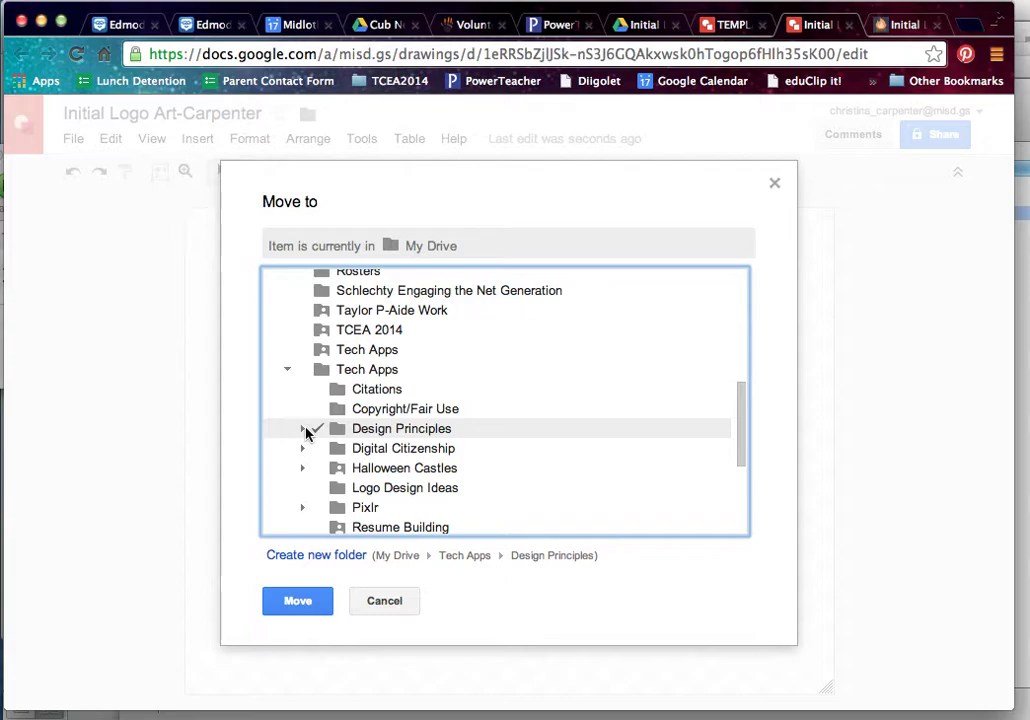
pyautogui.click(302, 428)
pyautogui.click(399, 469)
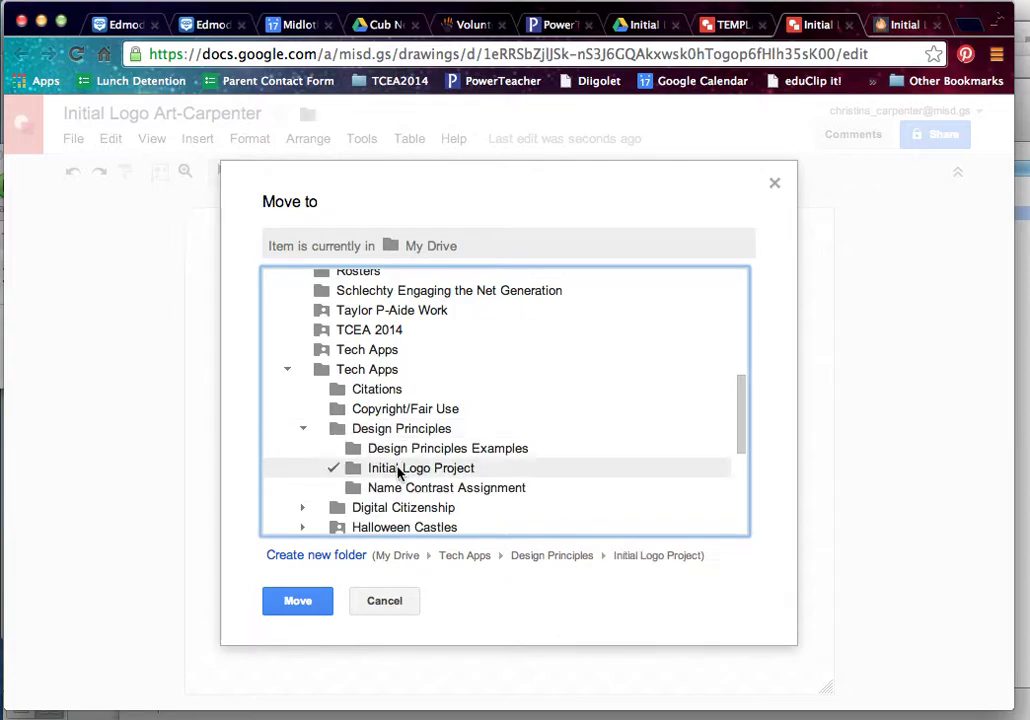
pyautogui.click(297, 602)
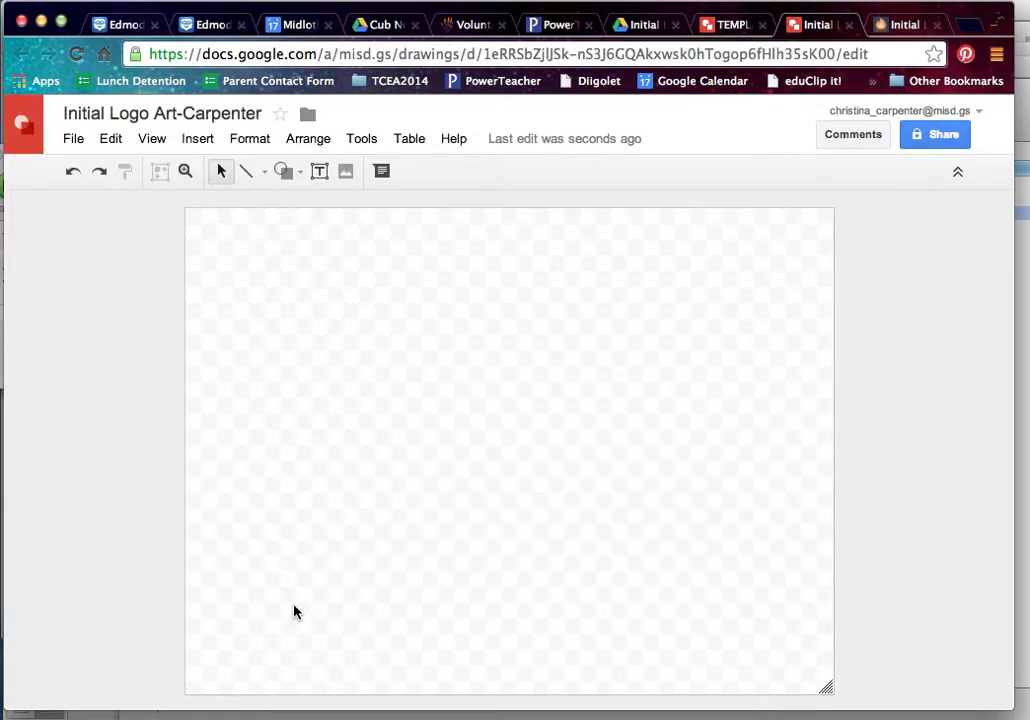
# - Add a text box containing the letter C in the upper-left area of the canvas
pyautogui.click(319, 171)
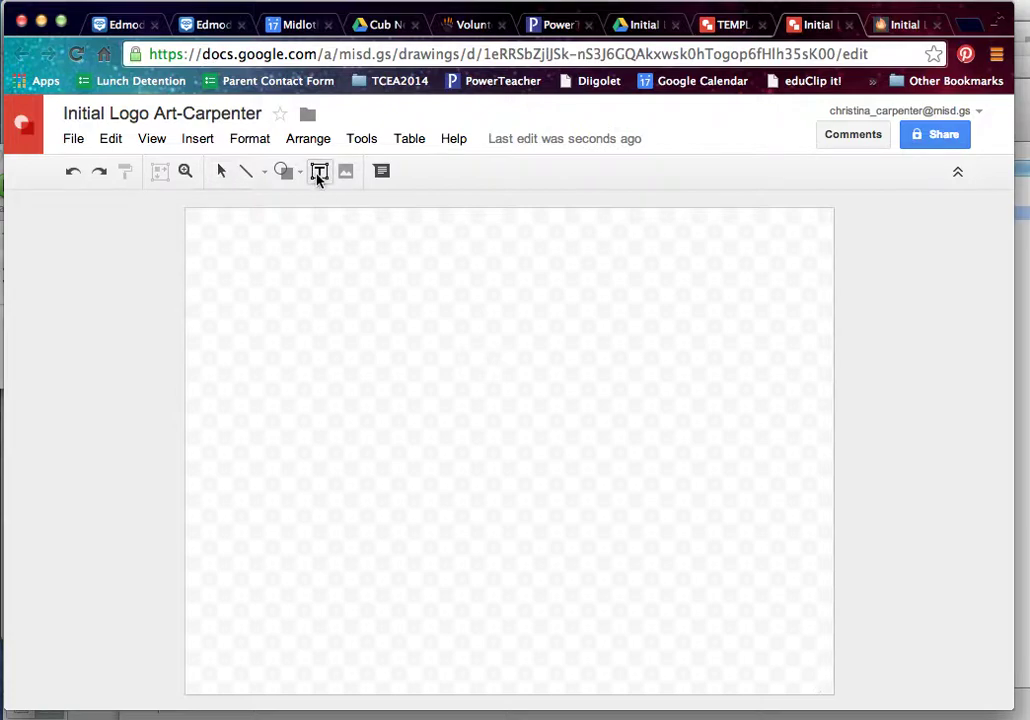
pyautogui.moveTo(240, 283); pyautogui.dragTo(382, 392)
pyautogui.write('C')
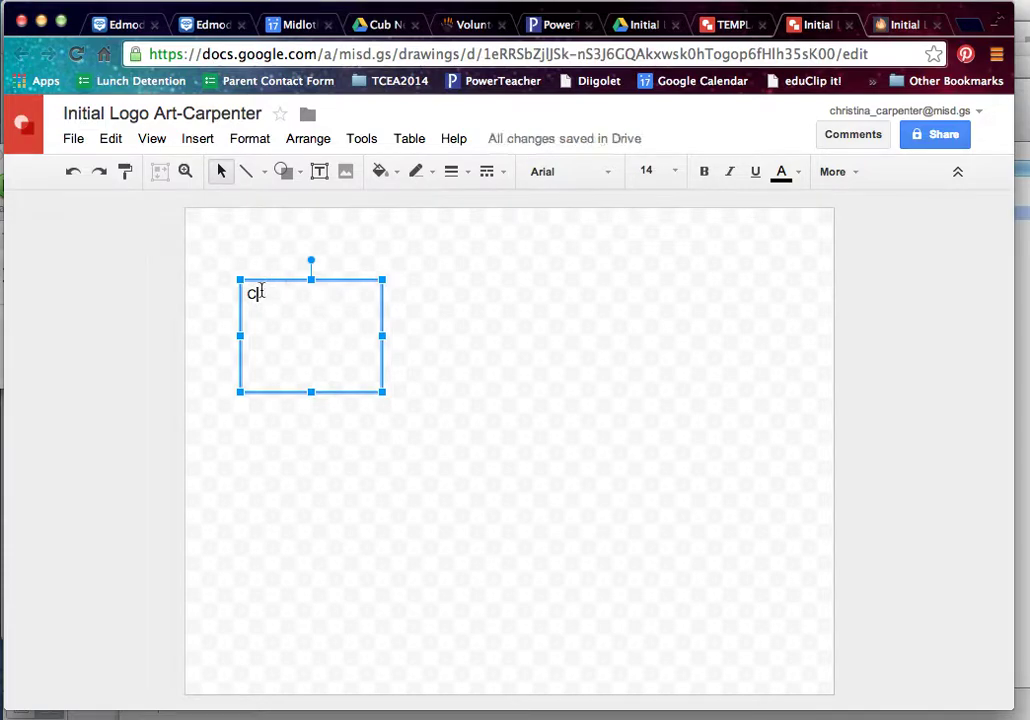
# - Set the letter C to font size 200 and enlarge its text box to fit around the letter
pyautogui.moveTo(245, 292); pyautogui.dragTo(277, 326)
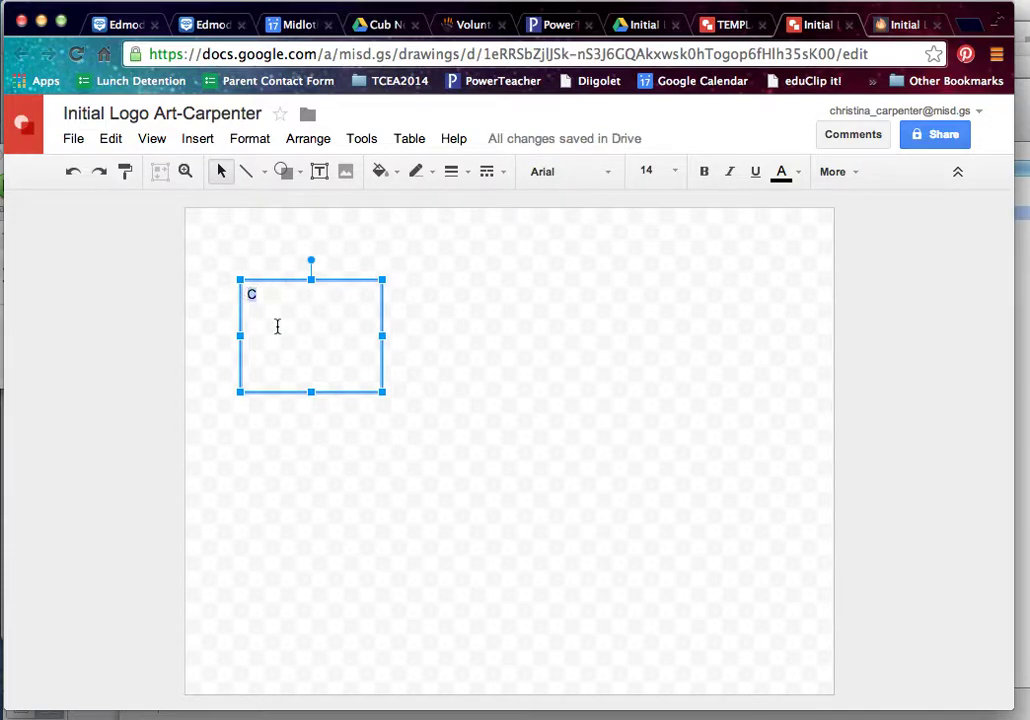
pyautogui.click(657, 170)
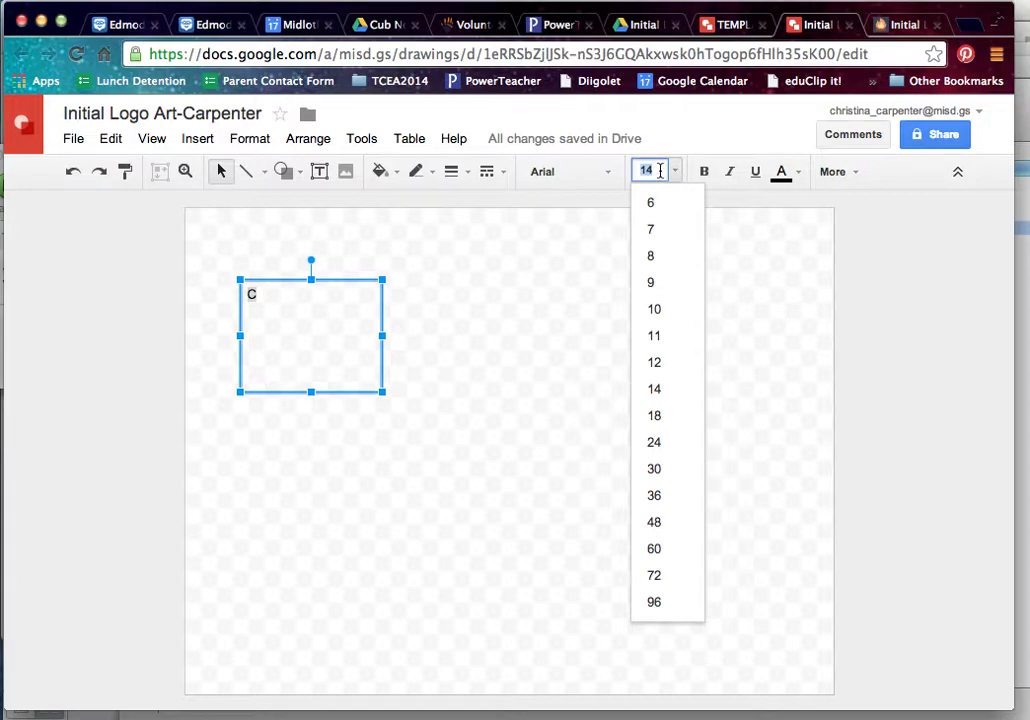
pyautogui.write('200')
pyautogui.press('Return')
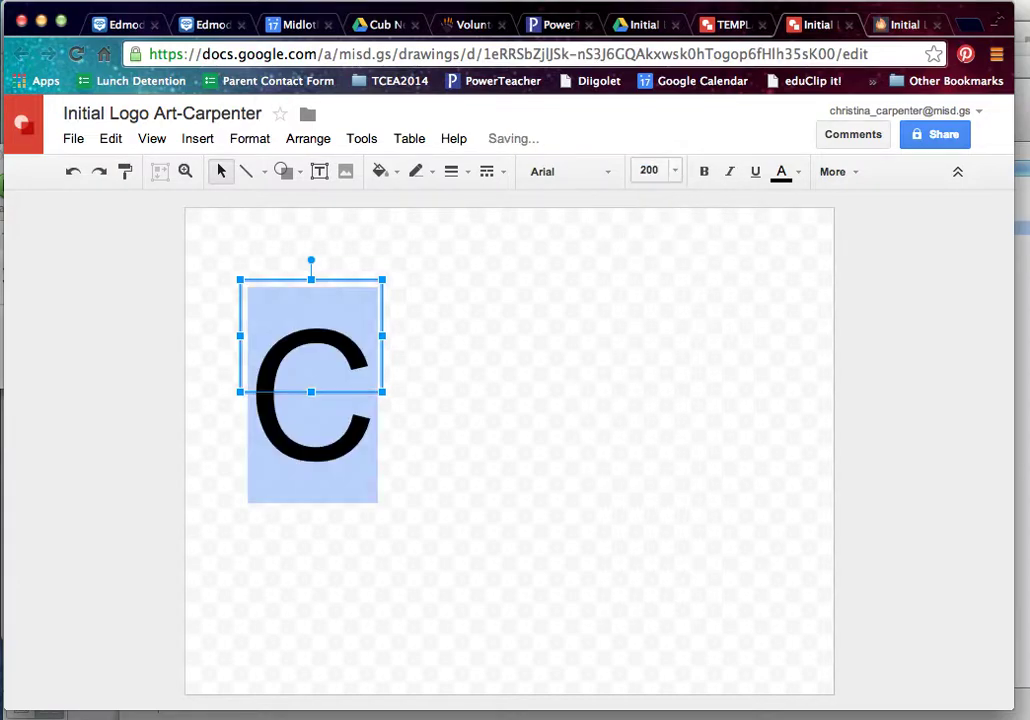
pyautogui.moveTo(382, 392); pyautogui.dragTo(397, 481)
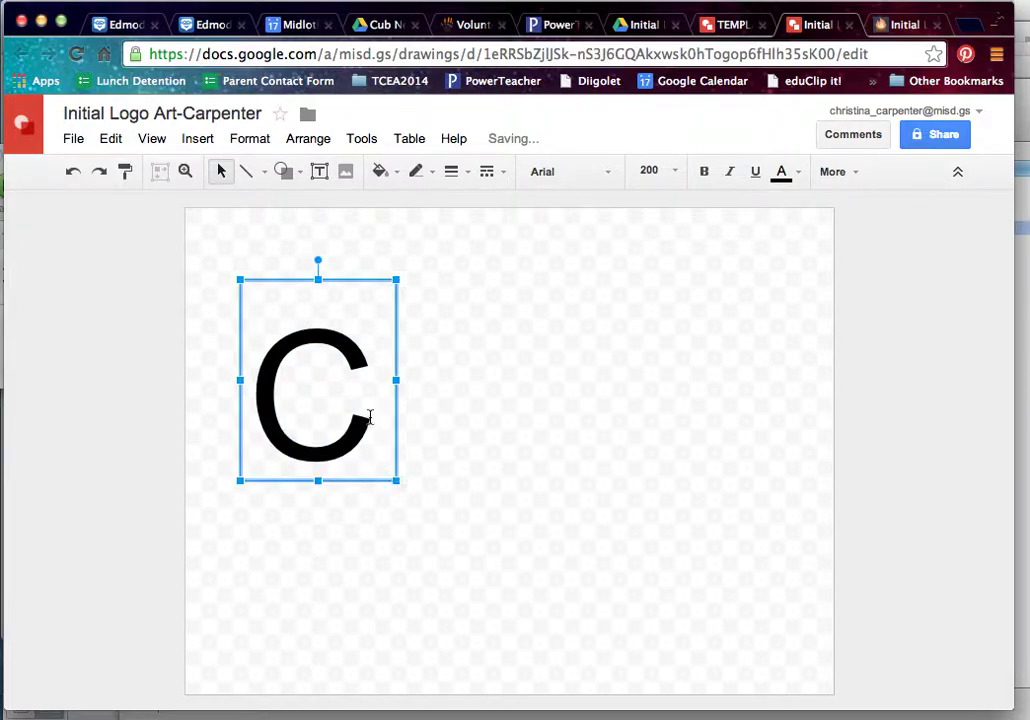
# - Try the Architects Daughter and Francois One fonts on the letter C
pyautogui.moveTo(374, 427); pyautogui.dragTo(301, 416)
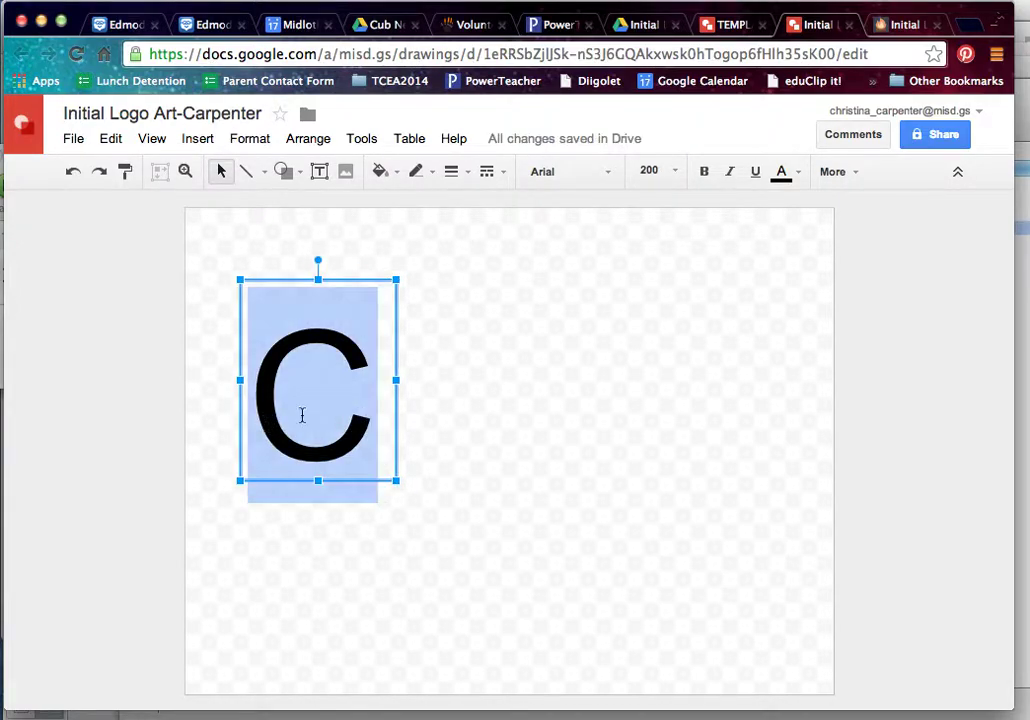
pyautogui.click(566, 178)
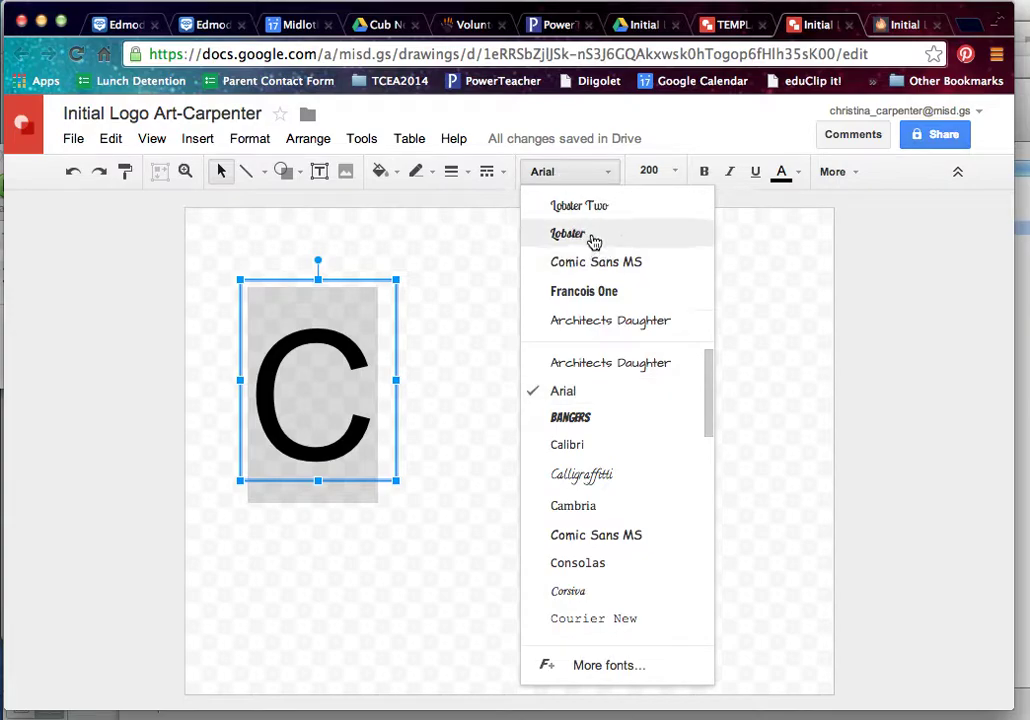
pyautogui.click(664, 324)
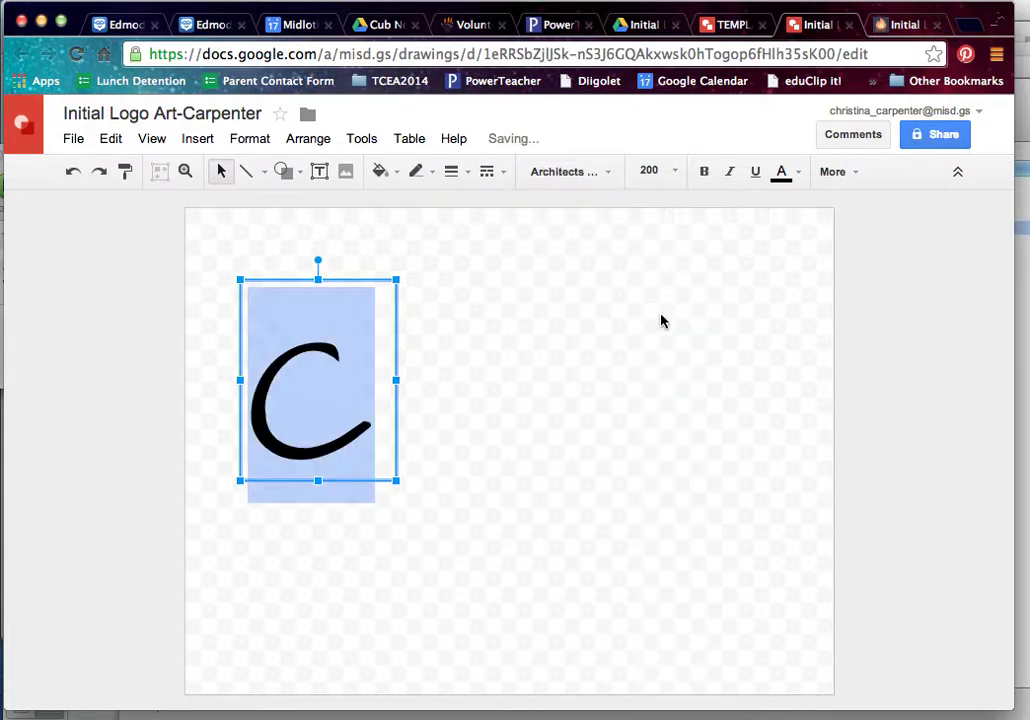
pyautogui.click(533, 177)
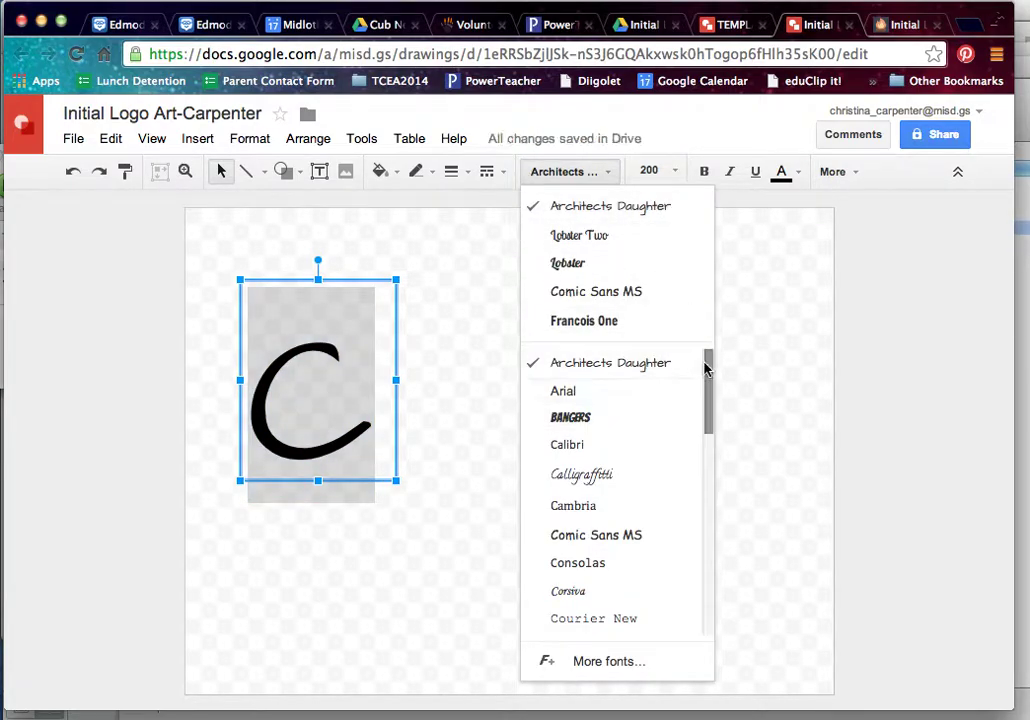
pyautogui.moveTo(706, 376); pyautogui.dragTo(701, 483)
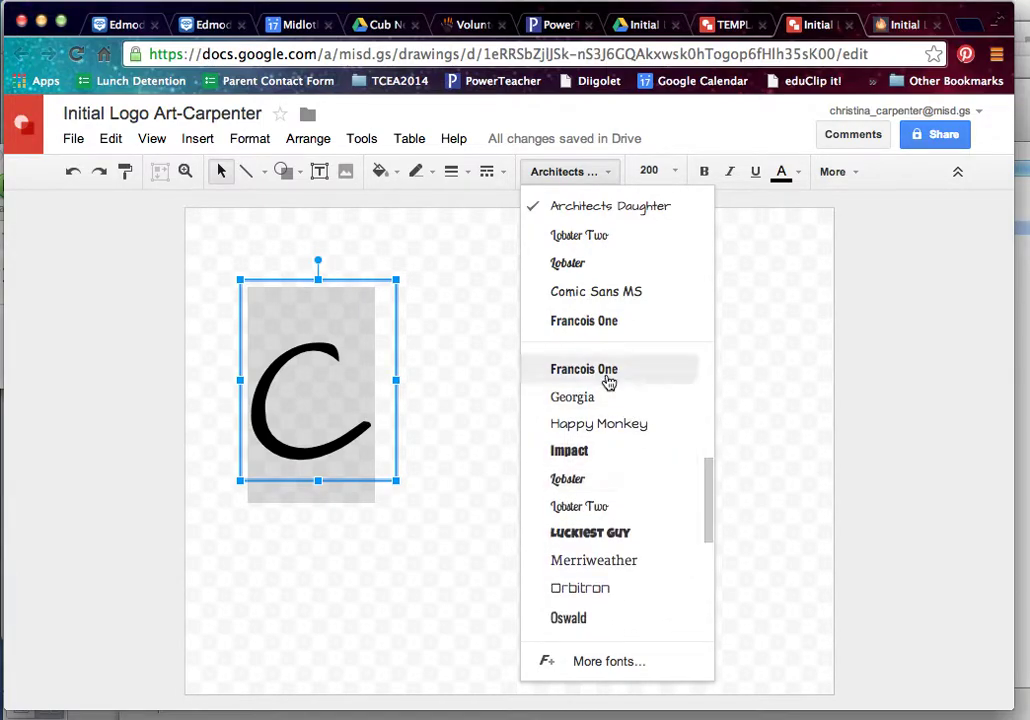
pyautogui.click(609, 383)
# - Change the font of the letter C to Orbitron
pyautogui.click(590, 177)
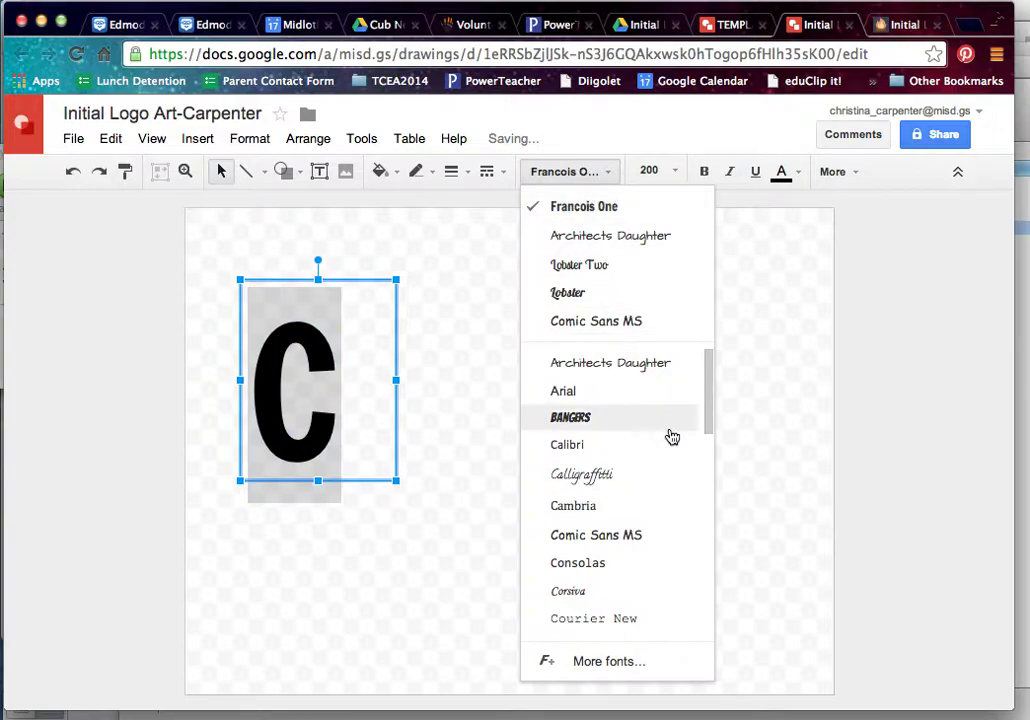
pyautogui.moveTo(708, 386); pyautogui.dragTo(706, 524)
pyautogui.click(582, 499)
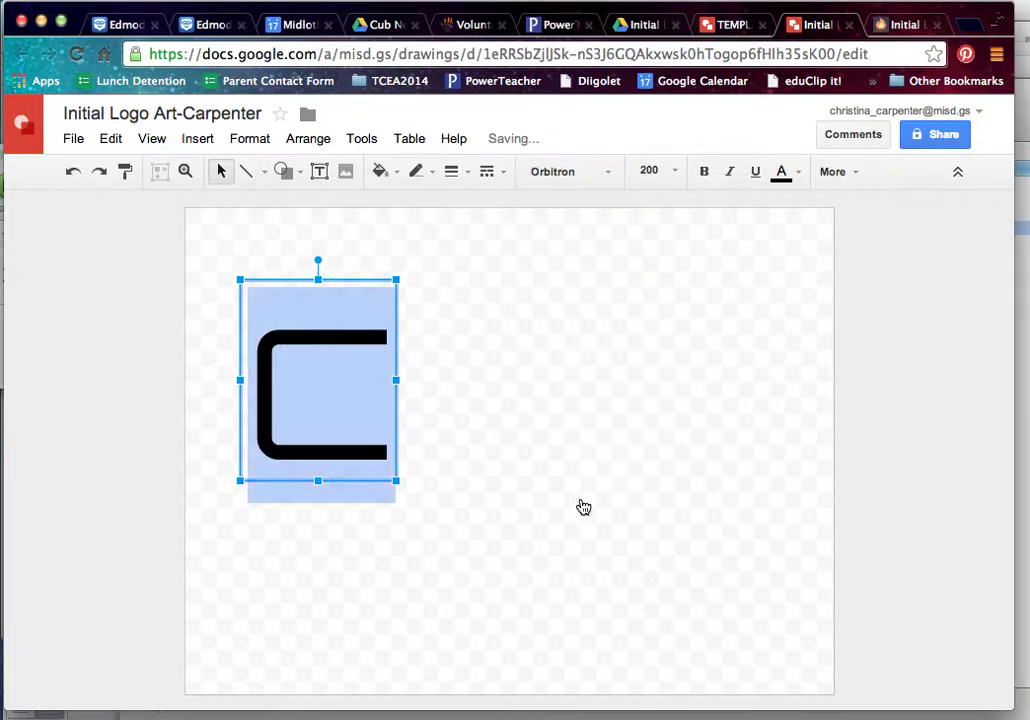
# - Duplicate the letter C's text box and place the copy level with the original, directly to its right
pyautogui.click(467, 310)
pyautogui.click(335, 310)
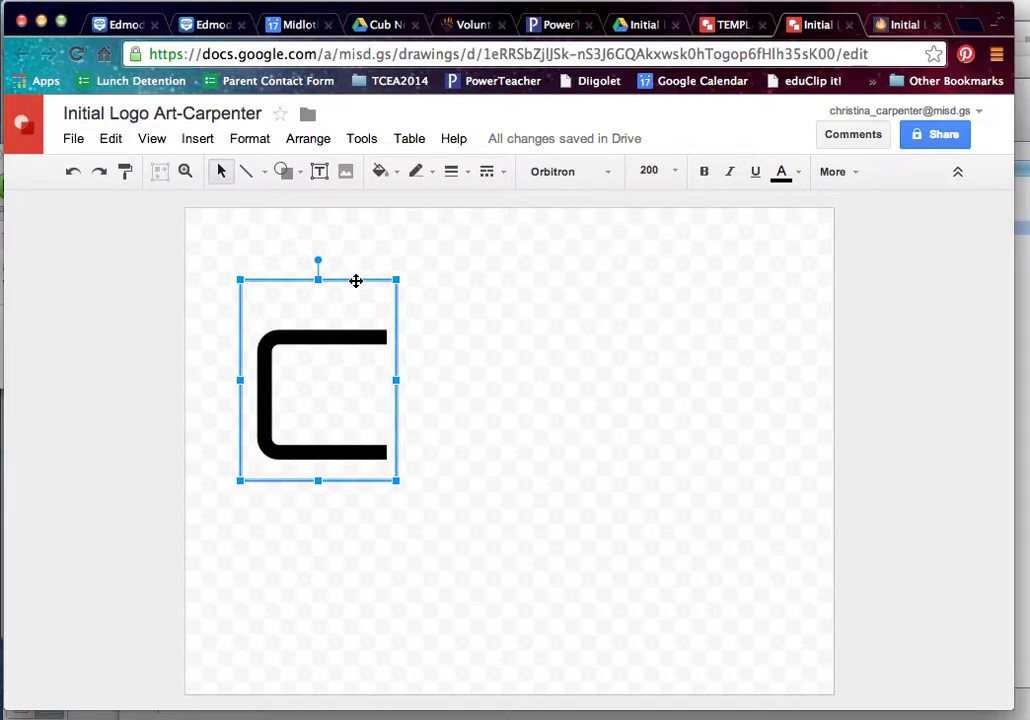
pyautogui.press('Right')
pyautogui.press('Down')
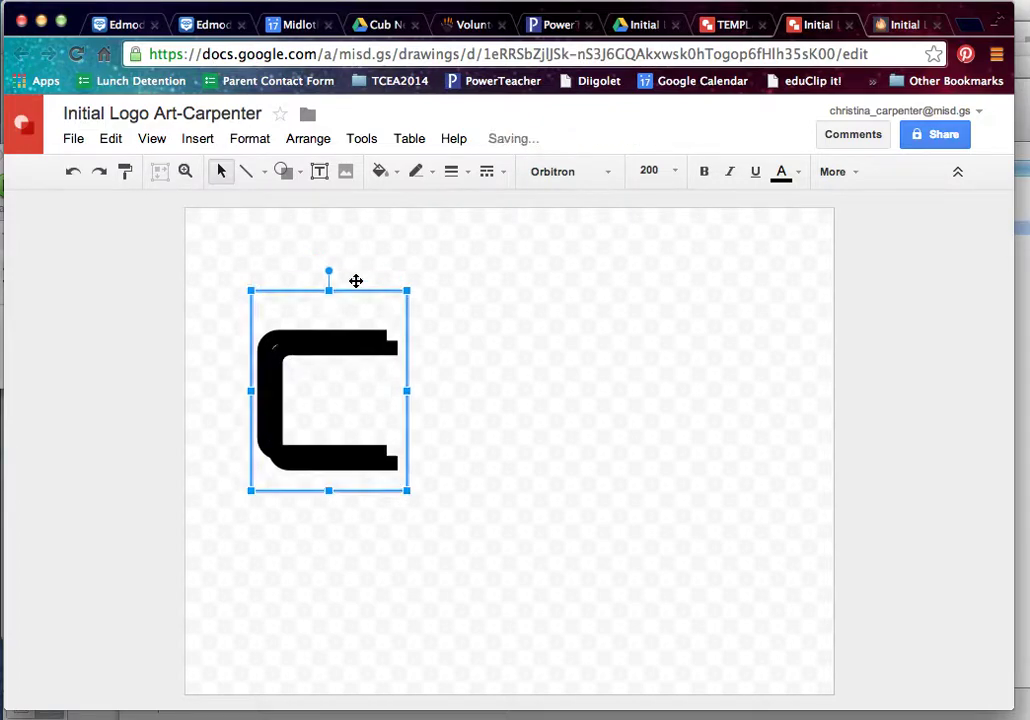
pyautogui.moveTo(354, 290); pyautogui.dragTo(506, 282)
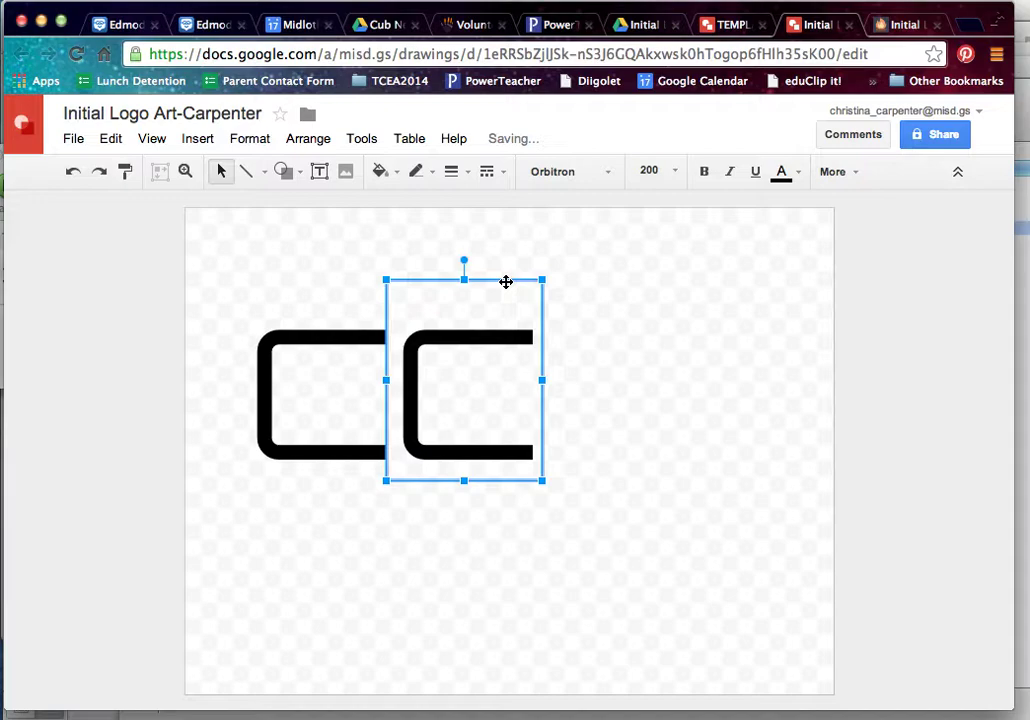
# - Try to flip the second letter C horizontally and reselect its text box
pyautogui.rightClick(510, 284)
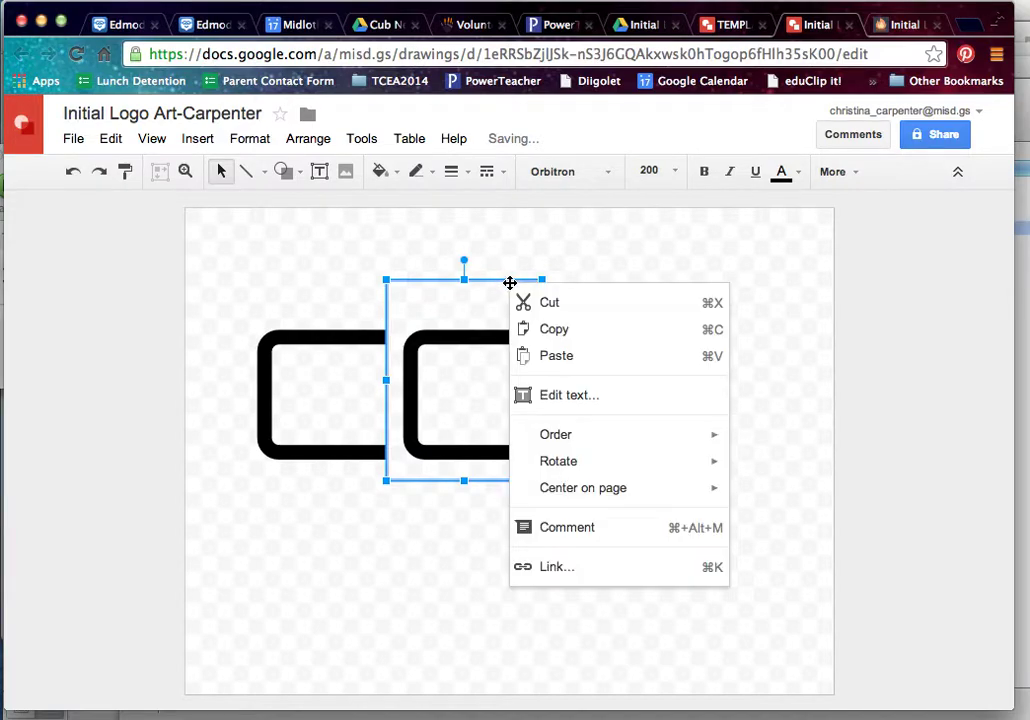
pyautogui.rightClick(466, 343)
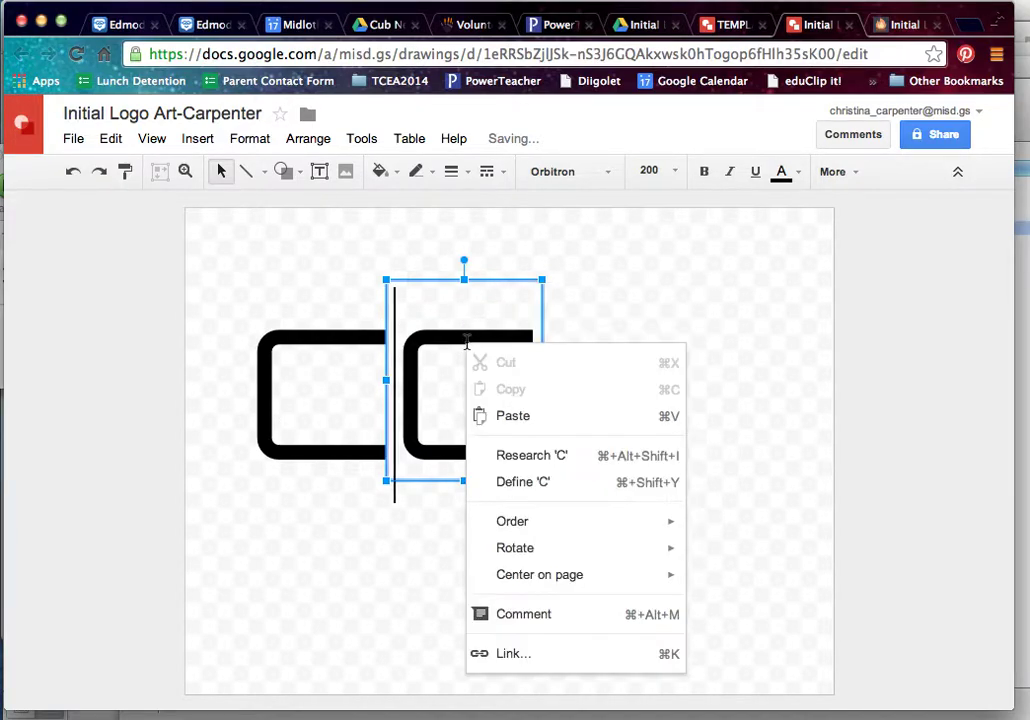
pyautogui.rightClick(485, 284)
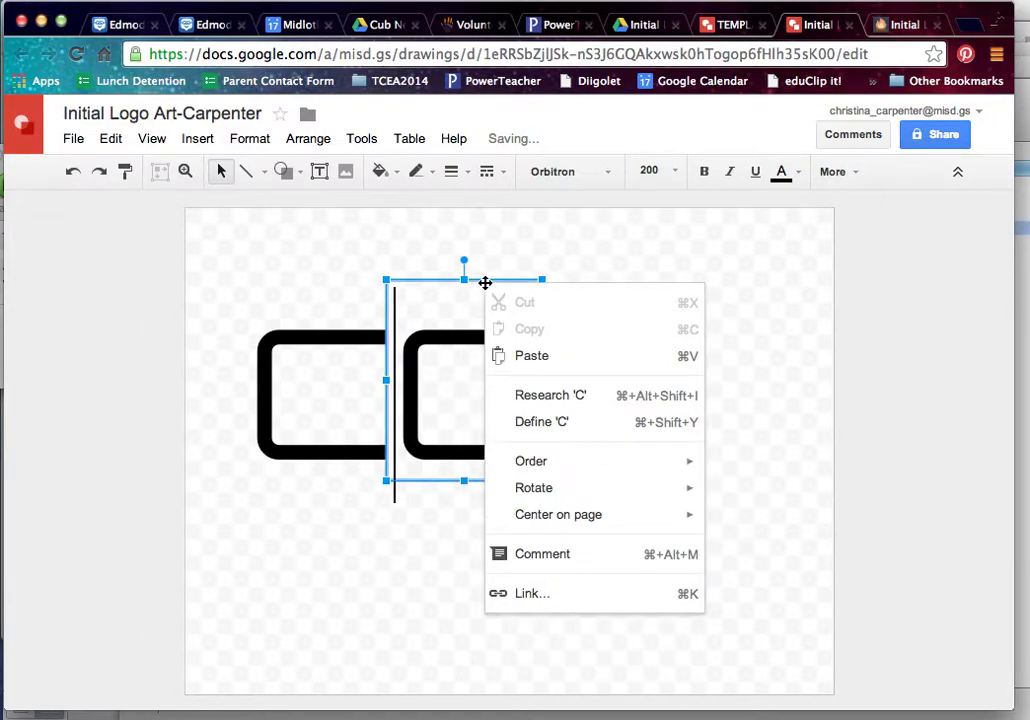
pyautogui.moveTo(568, 487)
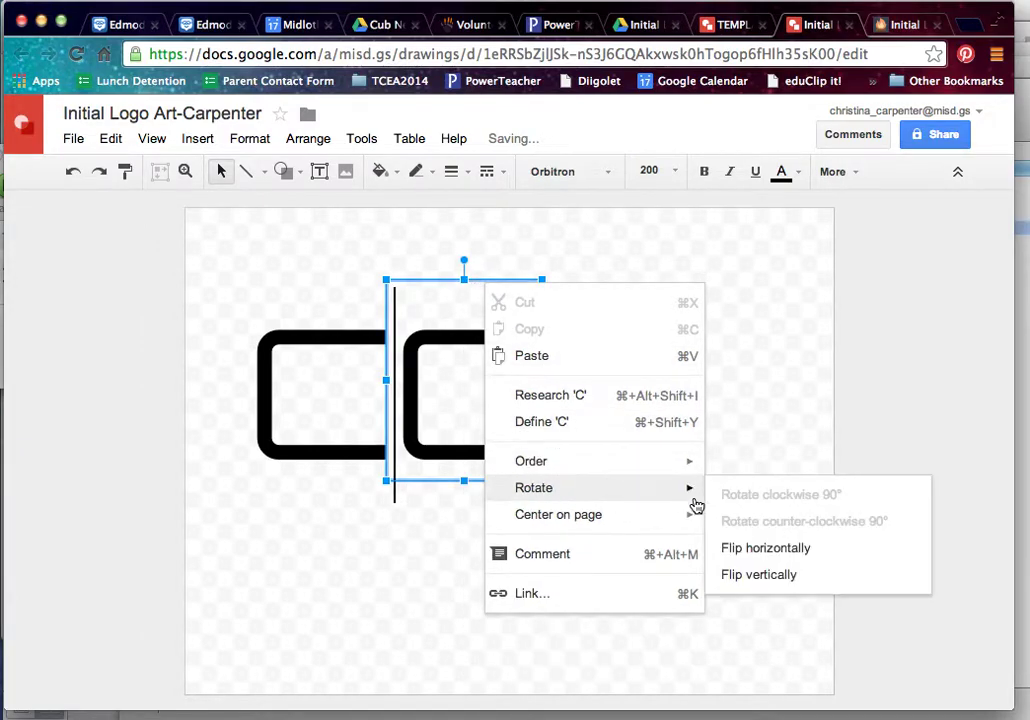
pyautogui.click(798, 550)
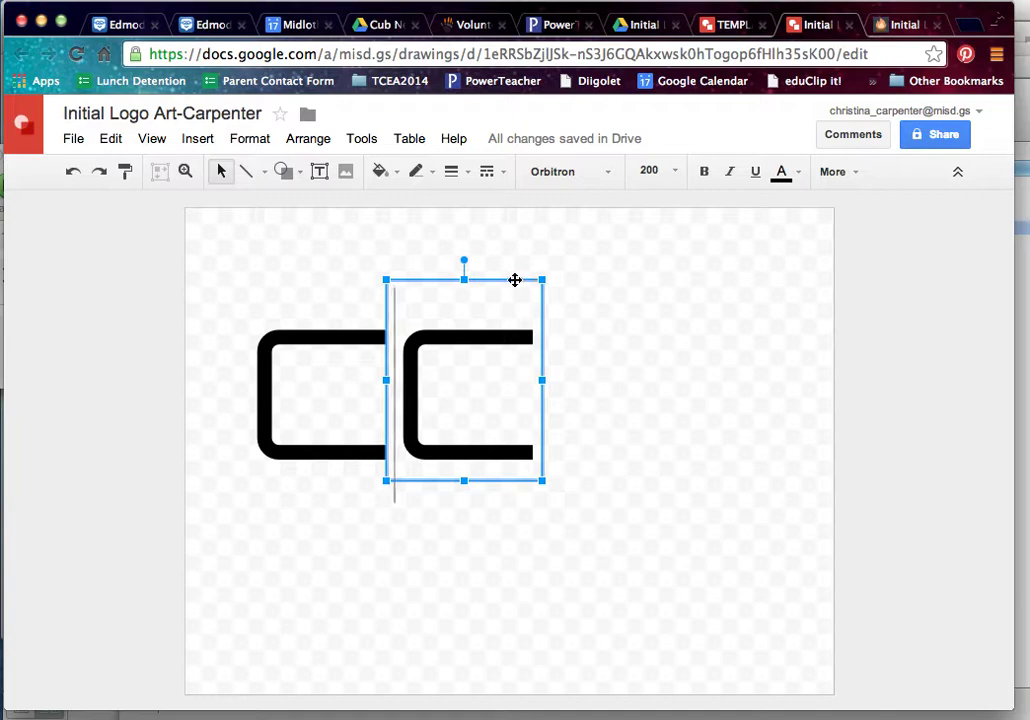
pyautogui.click(646, 305)
pyautogui.click(490, 280)
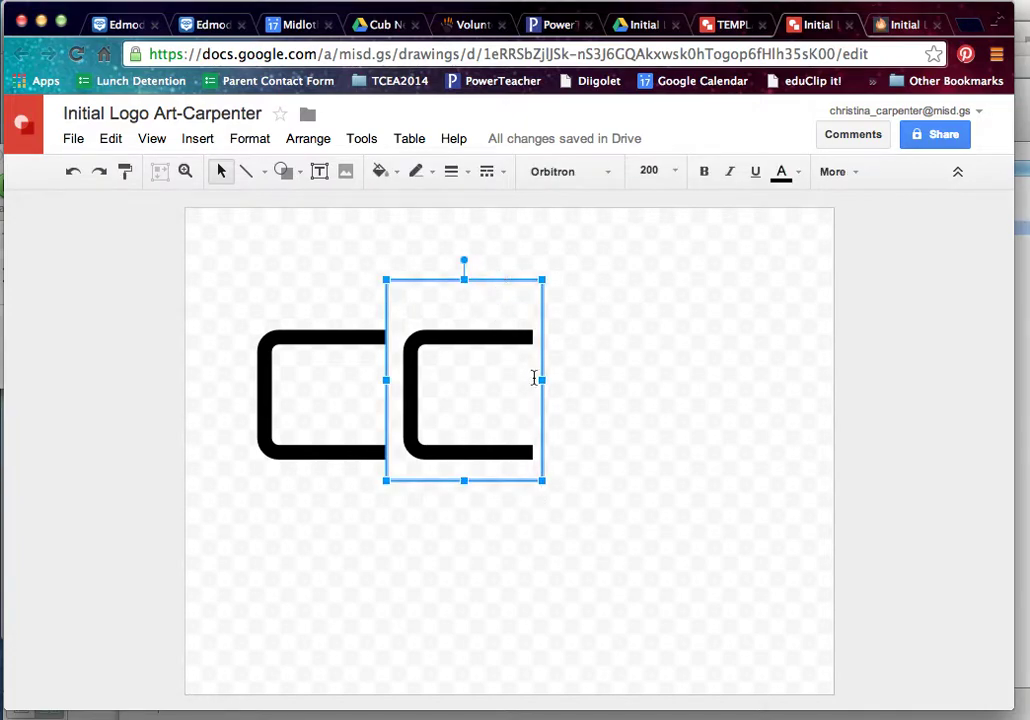
# - Flip the second letter C's text box horizontally and flip it vertically as well
pyautogui.rightClick(500, 280)
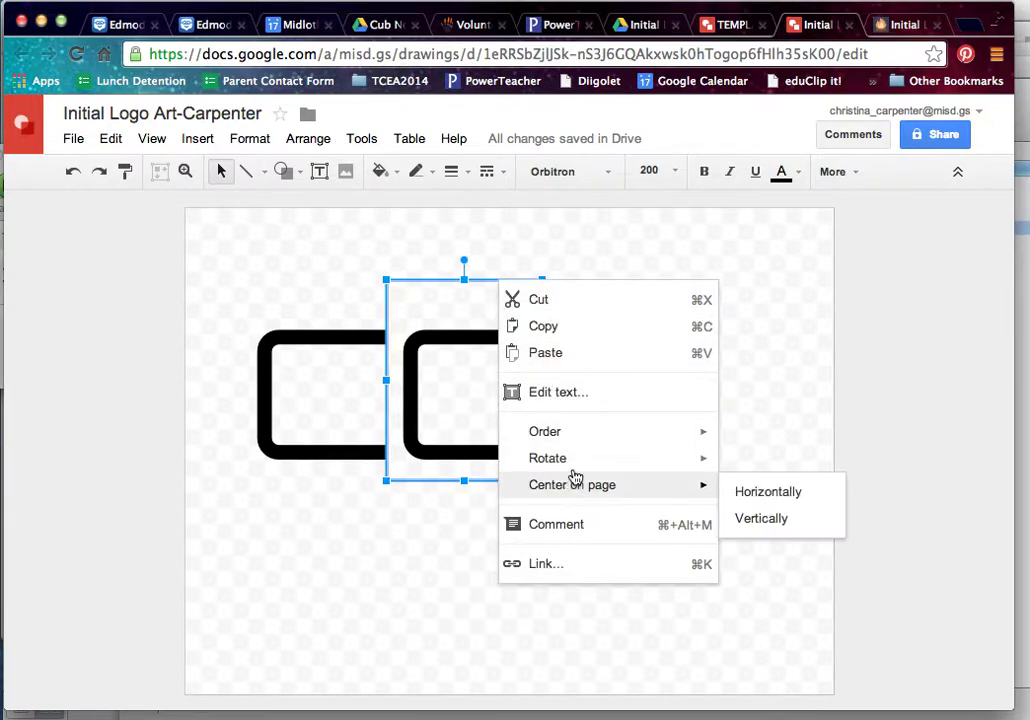
pyautogui.moveTo(575, 460)
pyautogui.click(757, 522)
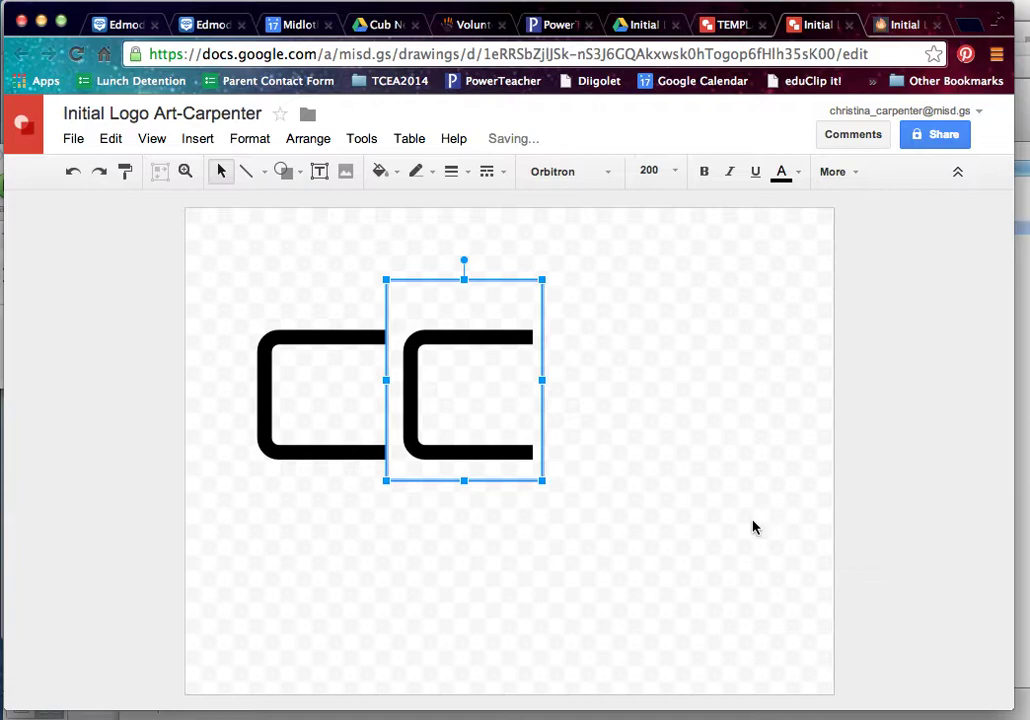
pyautogui.rightClick(499, 279)
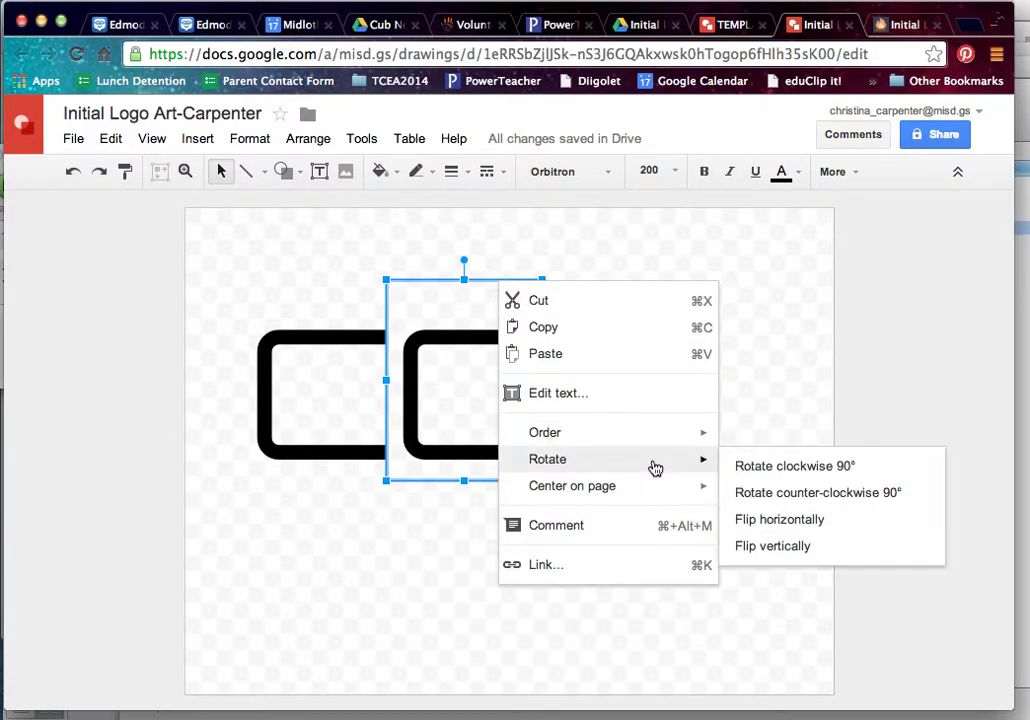
pyautogui.click(791, 546)
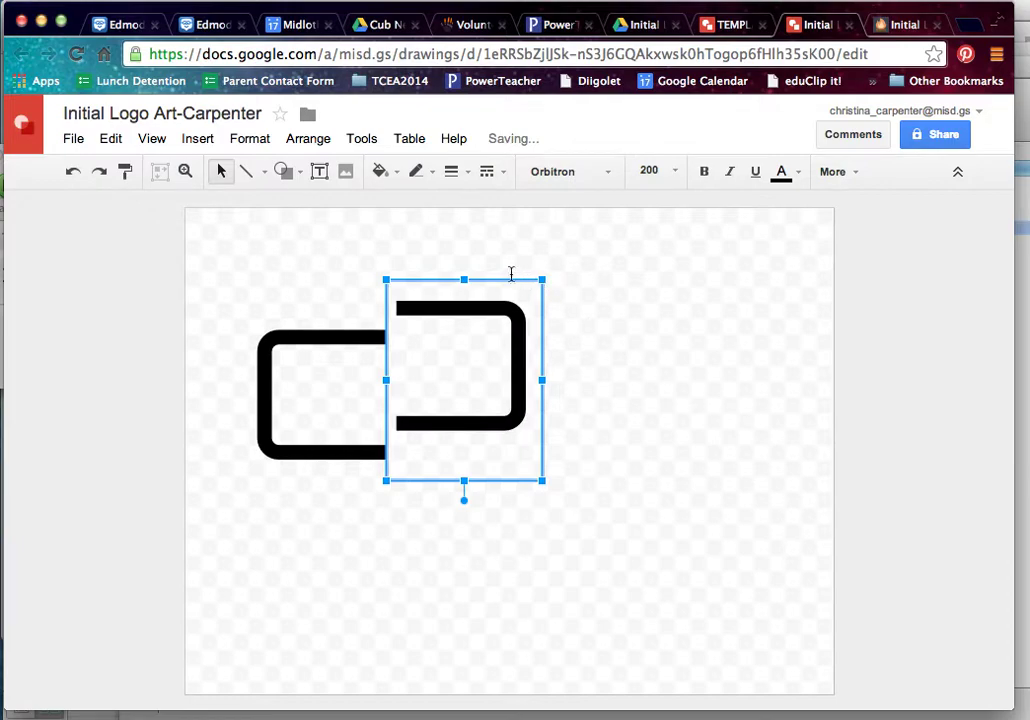
# - Move the flipped C down and slightly left so it joins the first C into a closed rounded rectangle
pyautogui.moveTo(543, 308); pyautogui.dragTo(543, 343)
pyautogui.press('Left')
pyautogui.press('Left')
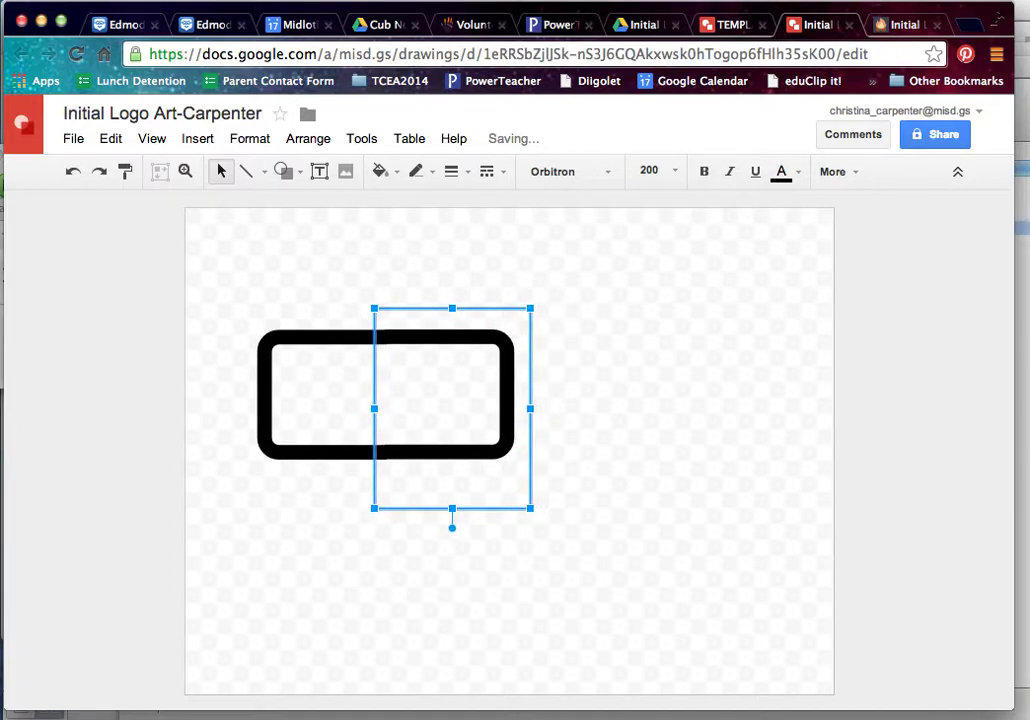
pyautogui.click(600, 331)
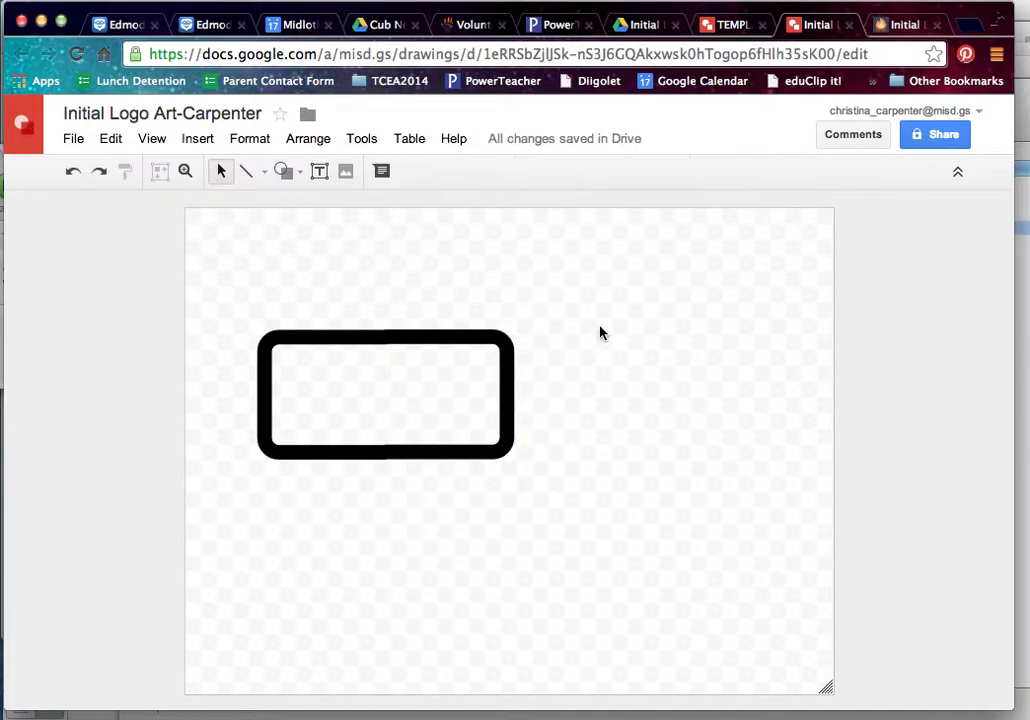
pyautogui.click(470, 333)
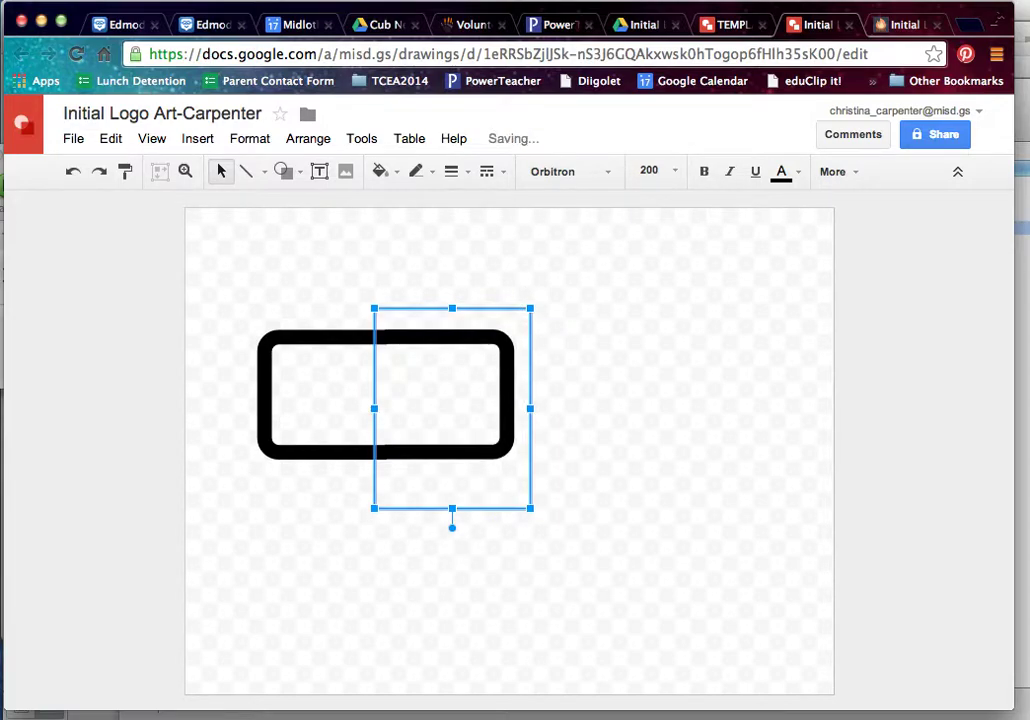
pyautogui.click(630, 352)
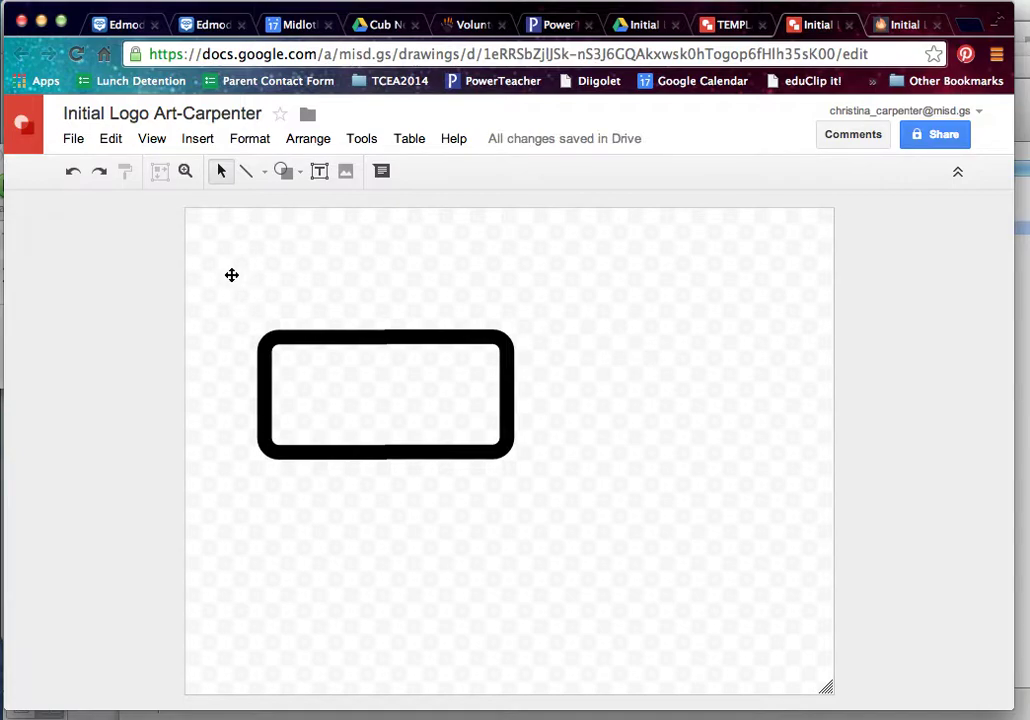
# - Select both letter C text boxes together, cut them and paste them back onto the canvas
pyautogui.moveTo(227, 282); pyautogui.dragTo(549, 510)
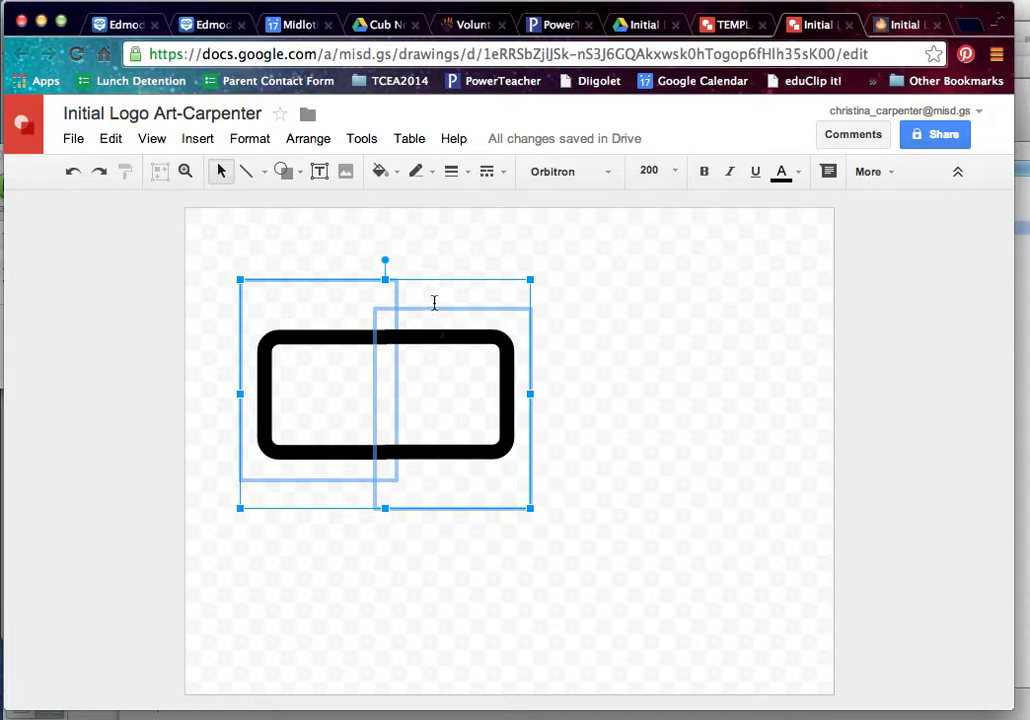
pyautogui.rightClick(456, 512)
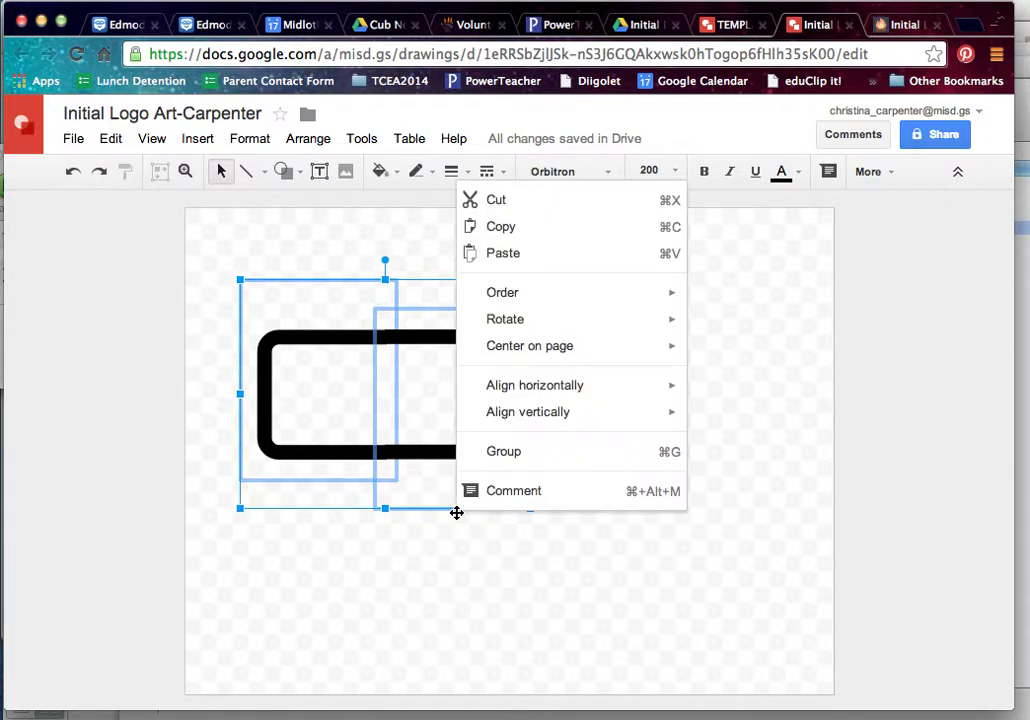
pyautogui.click(497, 201)
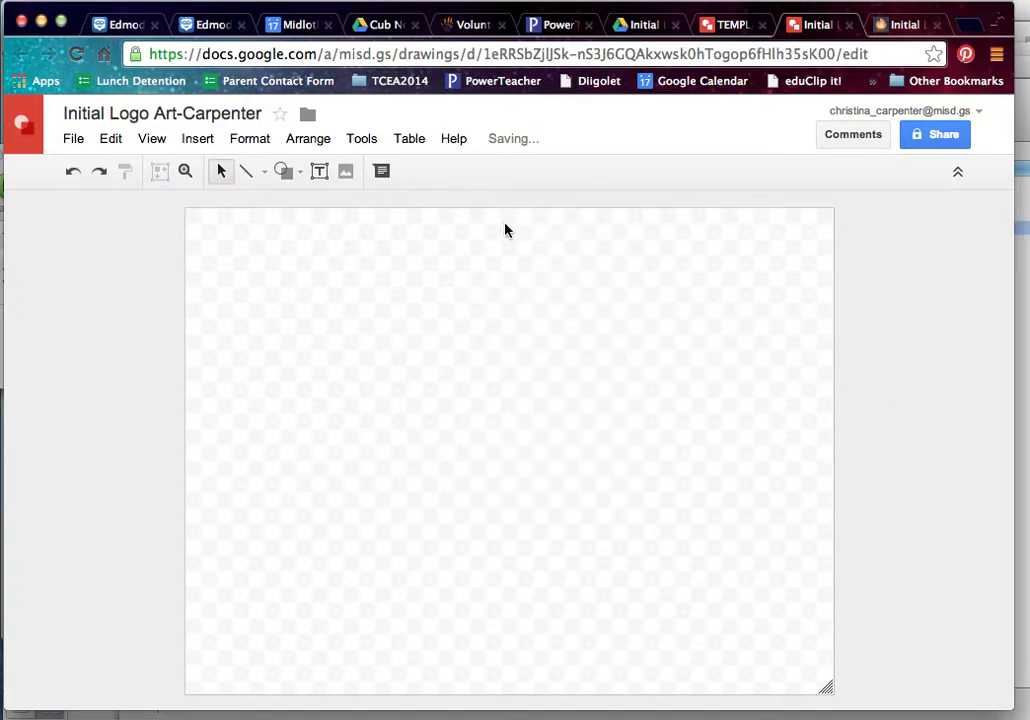
pyautogui.hotkey('ctrl', 'v')
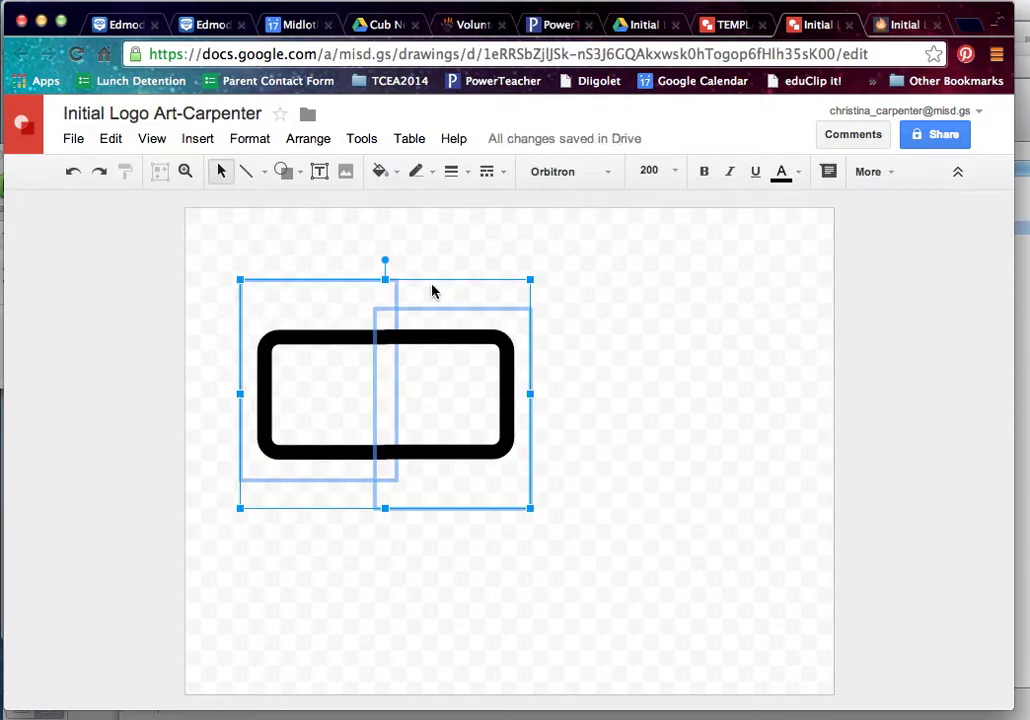
# - Paste a second copy of the C pair, rotate it 90° and lay it upright across the horizontal rectangle
pyautogui.hotkey('ctrl', 'v')
pyautogui.moveTo(543, 332); pyautogui.dragTo(731, 392)
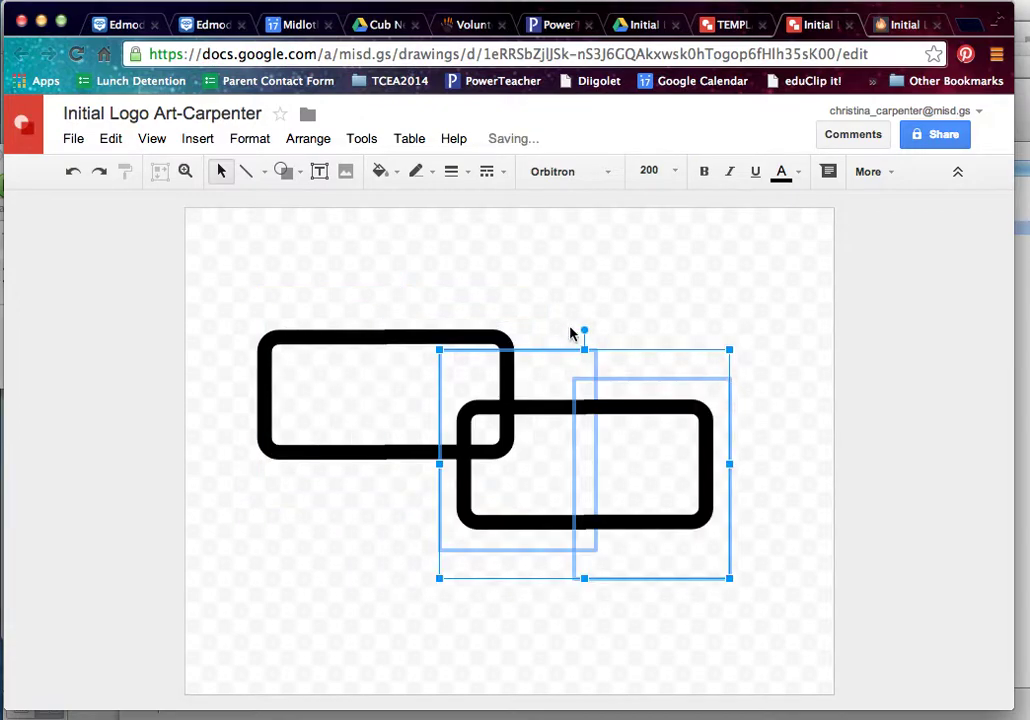
pyautogui.moveTo(583, 329); pyautogui.dragTo(701, 460)
pyautogui.moveTo(645, 322); pyautogui.dragTo(445, 282)
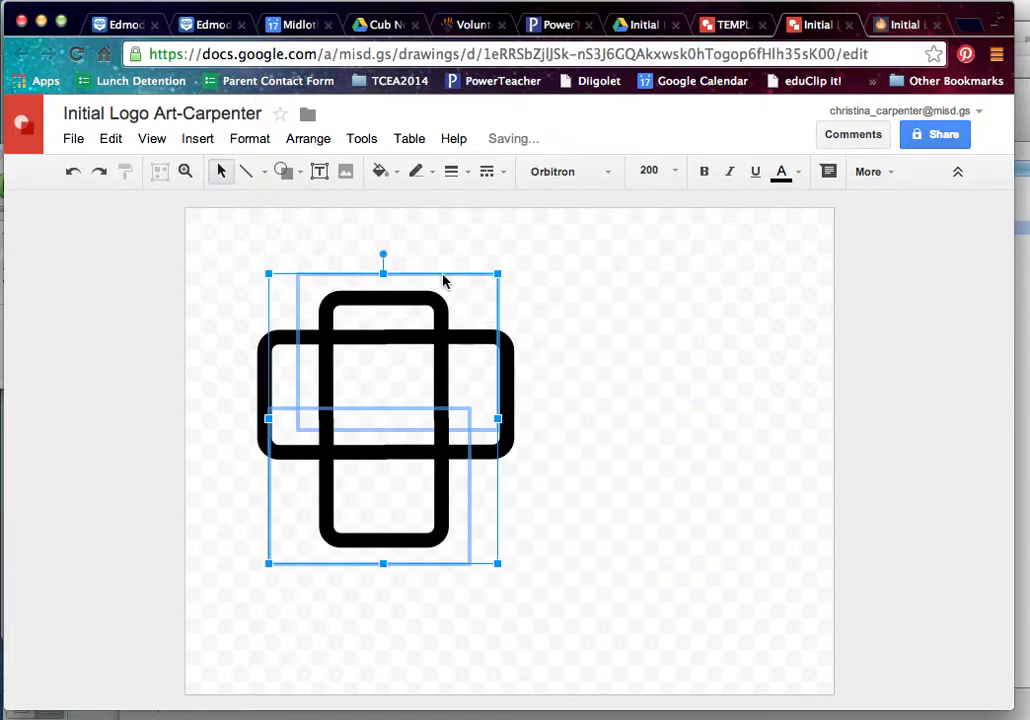
# - Try nudging the upright rectangle up until its lower edge is close to the horizontal rectangle's lower edge
pyautogui.press('Up')
pyautogui.press('Up')
pyautogui.press('Up')
pyautogui.press('Up')
pyautogui.press('Up')
pyautogui.press('Up')
pyautogui.press('Up')
pyautogui.press('Up')
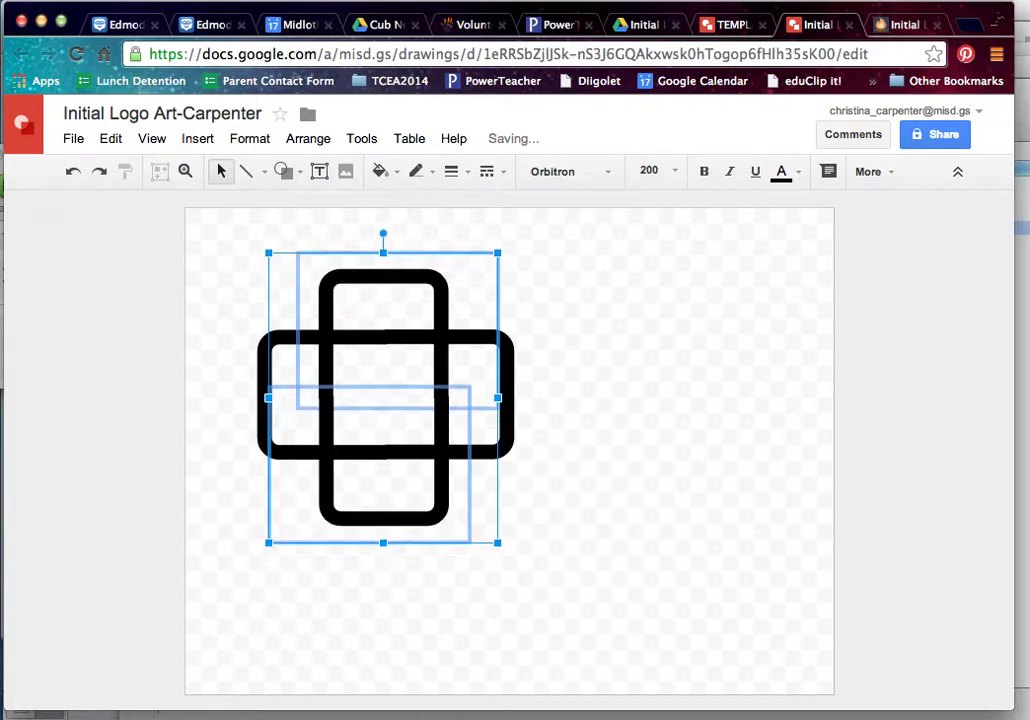
pyautogui.press('Up')
pyautogui.press('Up')
pyautogui.press('Up')
pyautogui.press('Up')
pyautogui.press('Up')
pyautogui.press('Up')
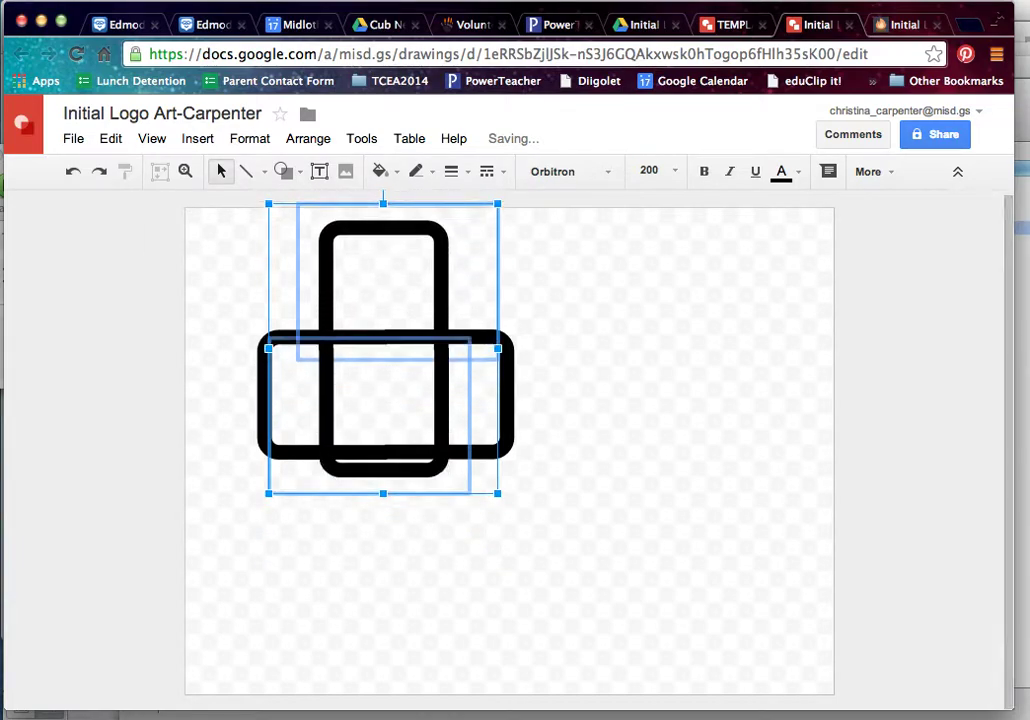
# - Nudge the upright rectangle down until its upper edge meets the horizontal rectangle's upper edge
pyautogui.press('Down')
pyautogui.press('Down')
pyautogui.press('Down')
pyautogui.press('Down')
pyautogui.press('Down')
pyautogui.press('Down')
pyautogui.press('Down')
pyautogui.press('Down')
pyautogui.press('Down')
pyautogui.press('Down')
pyautogui.press('Down')
pyautogui.press('Down')
pyautogui.press('Down')
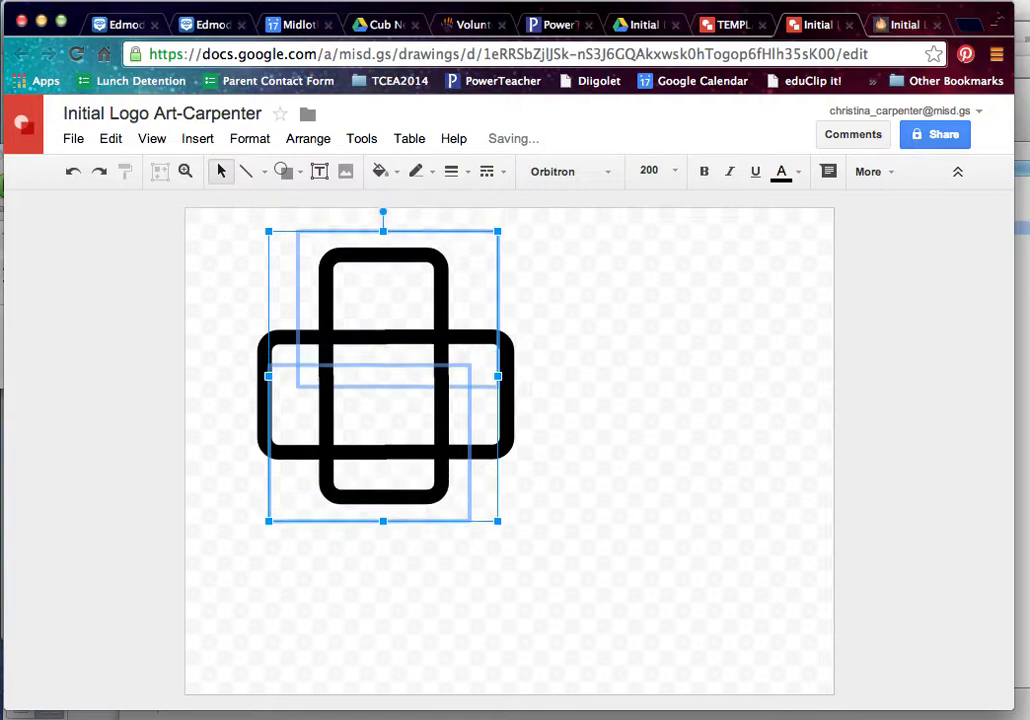
pyautogui.press('Down')
pyautogui.press('Down')
pyautogui.press('Down')
pyautogui.press('Down')
pyautogui.press('Down')
pyautogui.press('Down')
pyautogui.press('Down')
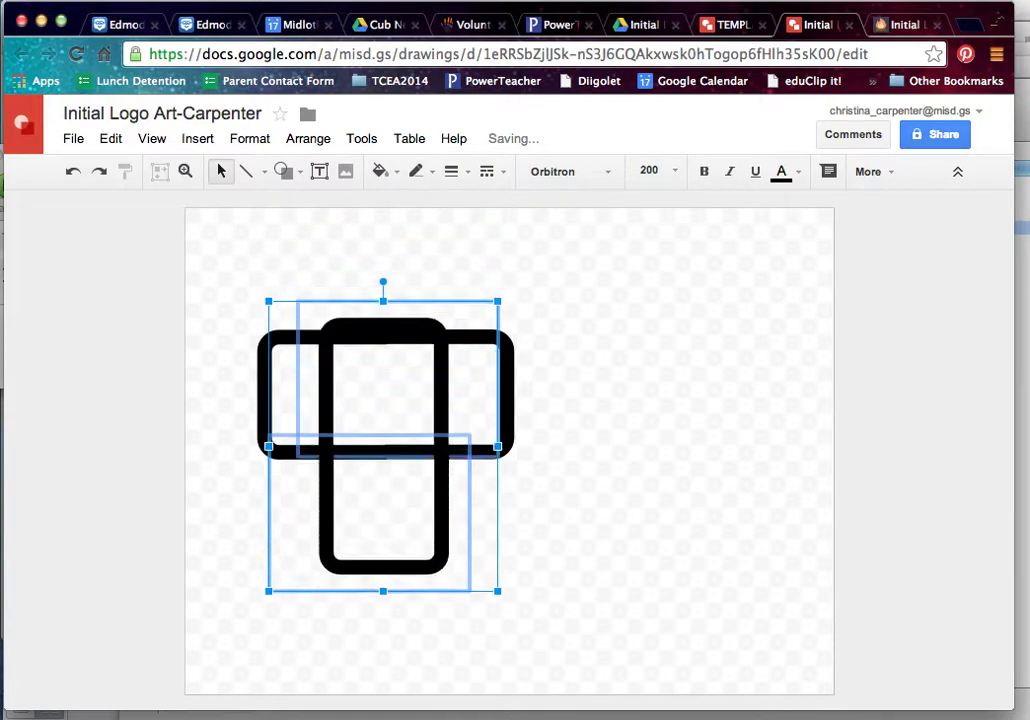
# - Nudge the upright rectangle left to line up with the horizontal rectangle's left edge, and deselect it
pyautogui.press('Left')
pyautogui.press('Left')
pyautogui.press('Left')
pyautogui.press('Left')
pyautogui.press('Left')
pyautogui.press('Left')
pyautogui.press('Left')
pyautogui.press('Left')
pyautogui.press('Left')
pyautogui.press('Left')
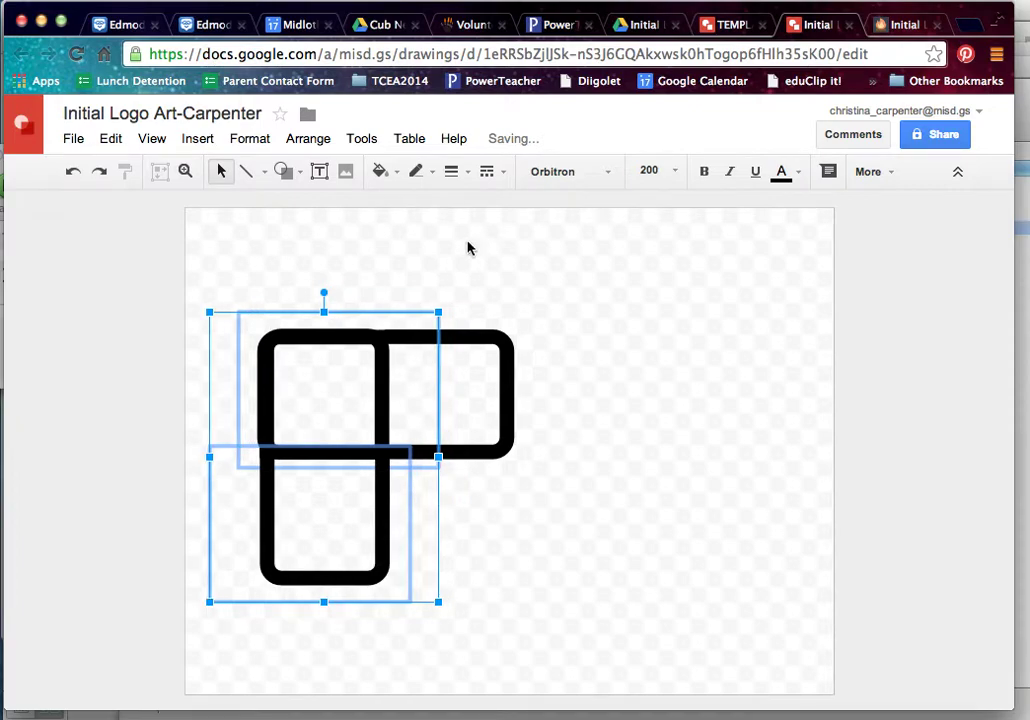
pyautogui.click(619, 372)
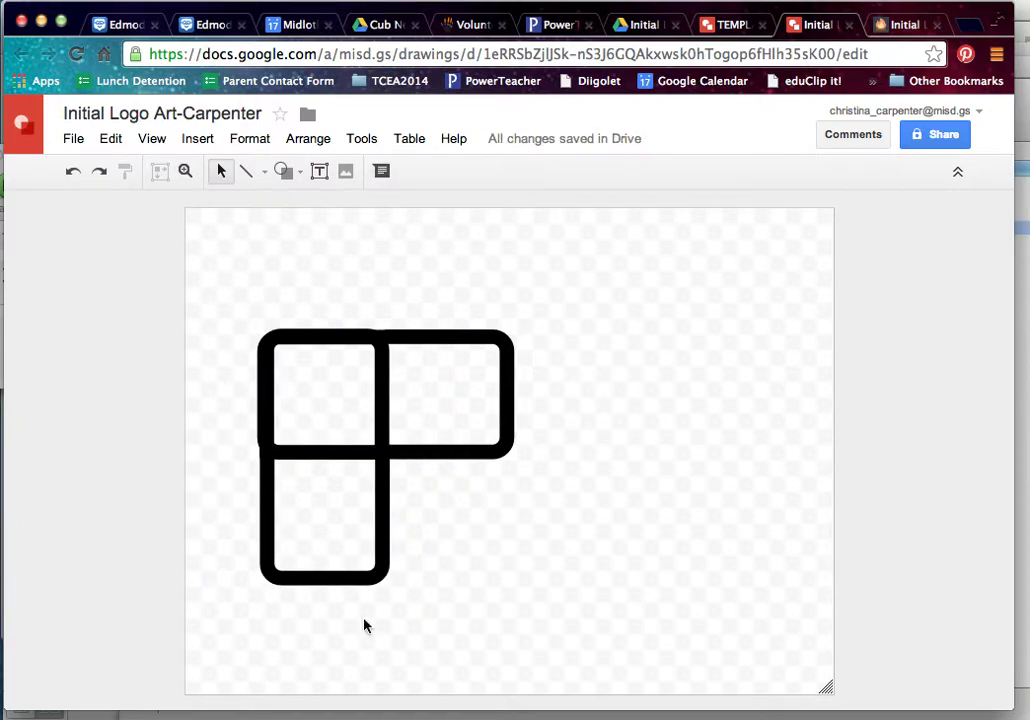
# - Move all four letter C text boxes together to the canvas's upper-left corner and group them
pyautogui.moveTo(238, 272); pyautogui.dragTo(603, 620)
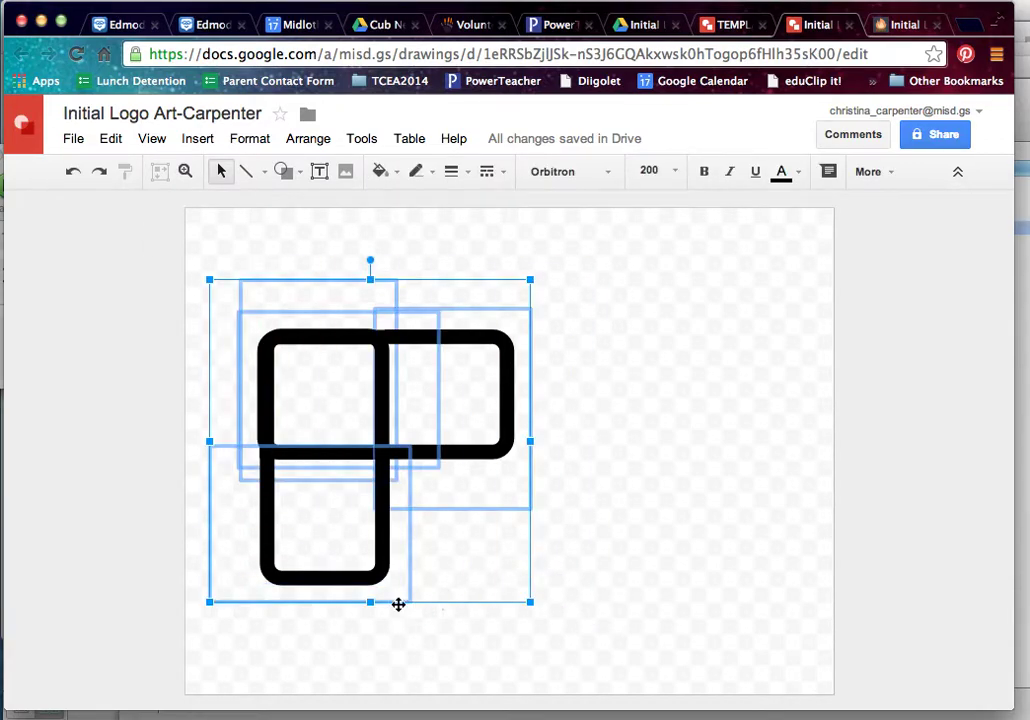
pyautogui.moveTo(397, 603); pyautogui.dragTo(372, 540)
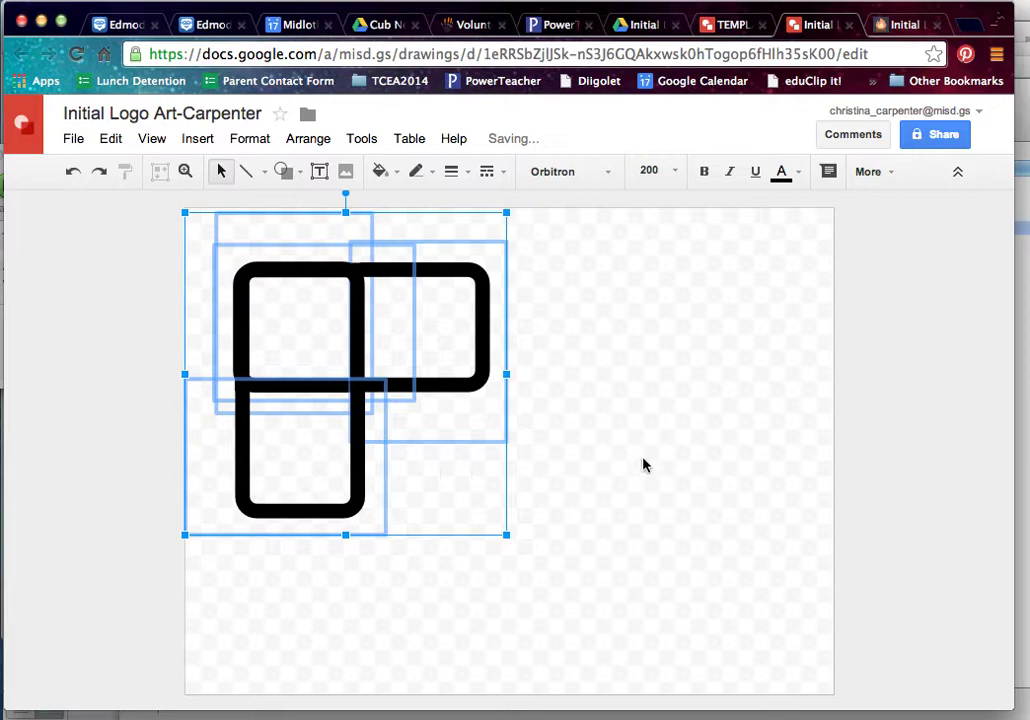
pyautogui.rightClick(412, 303)
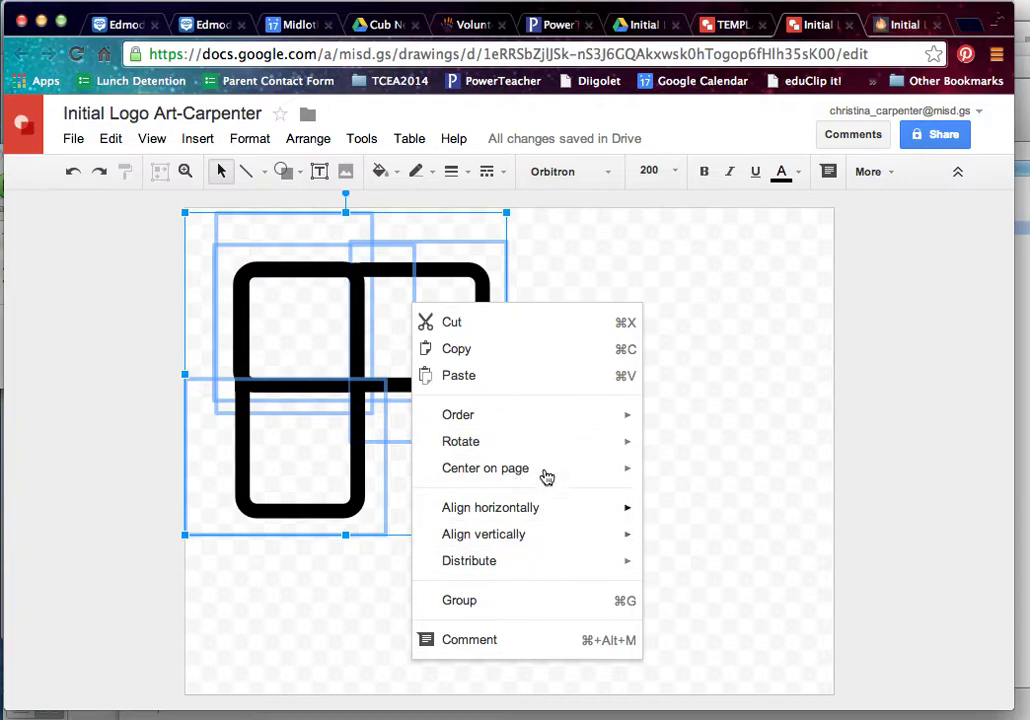
pyautogui.click(540, 600)
pyautogui.click(607, 389)
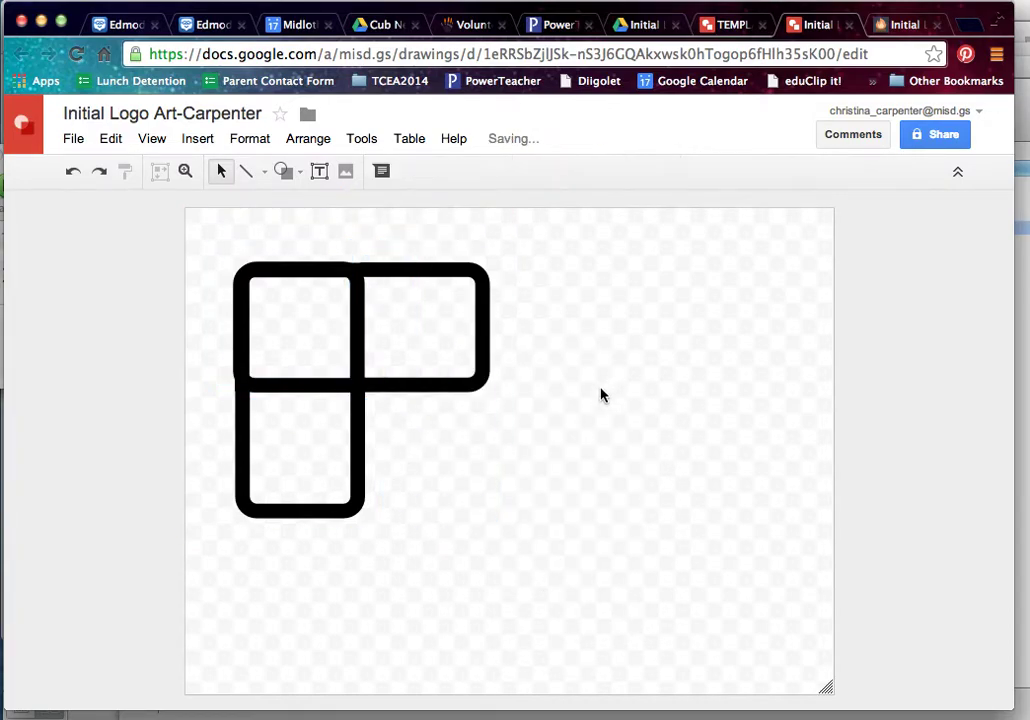
# - Try to select the whole grouped logo by its outer edges instead of its individual text boxes
pyautogui.doubleClick(485, 386)
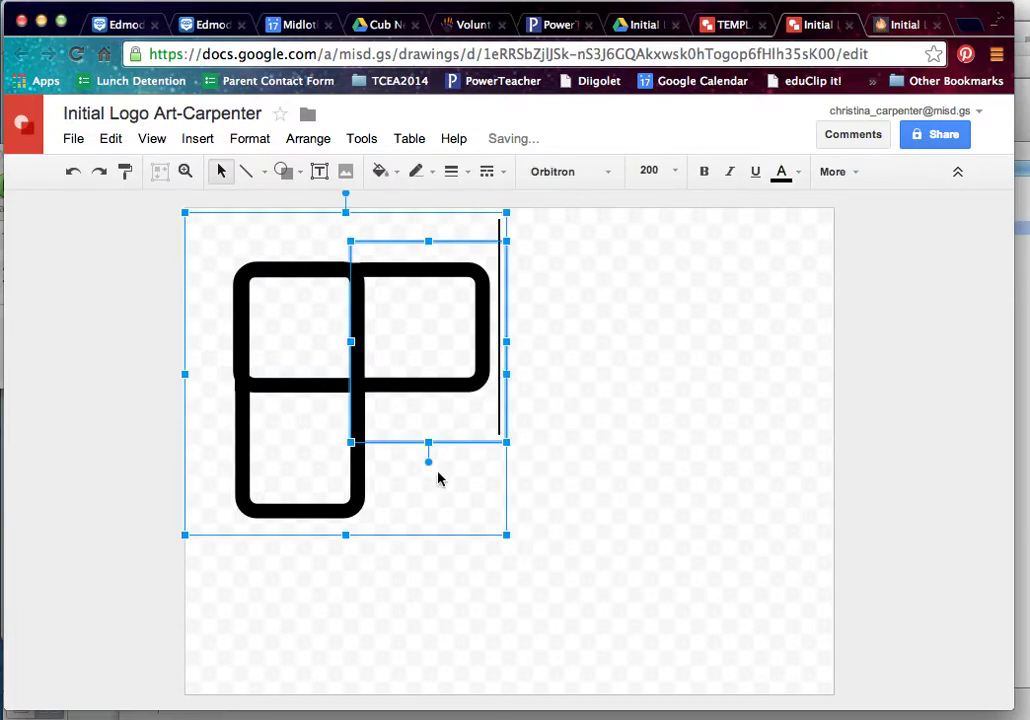
pyautogui.click(391, 543)
pyautogui.doubleClick(350, 538)
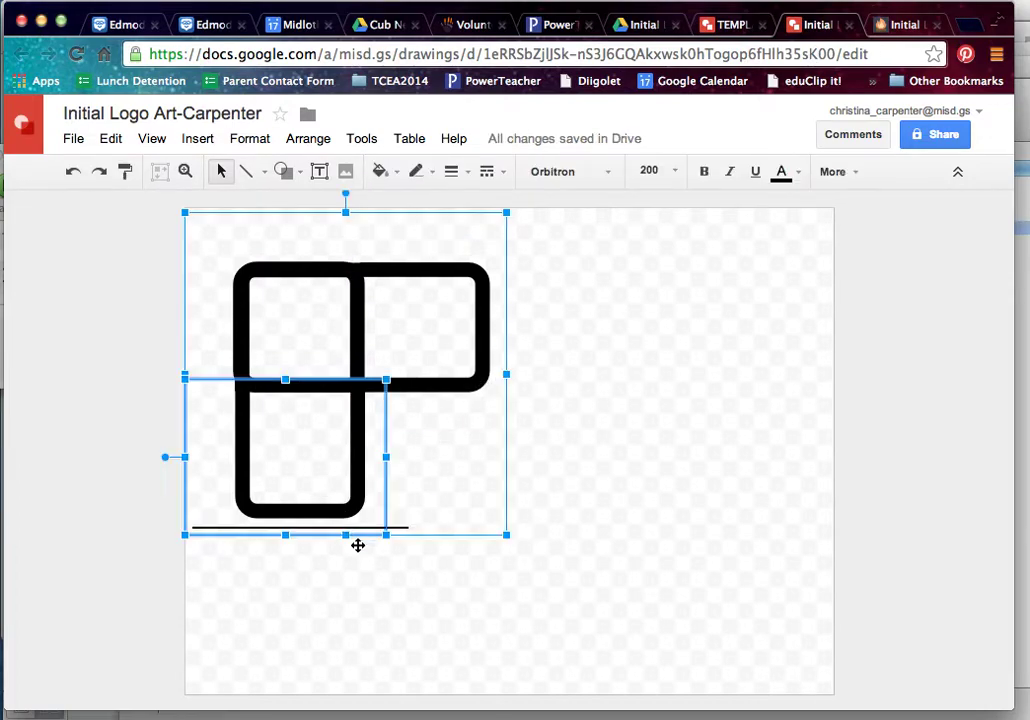
pyautogui.click(404, 543)
pyautogui.doubleClick(398, 522)
pyautogui.click(446, 543)
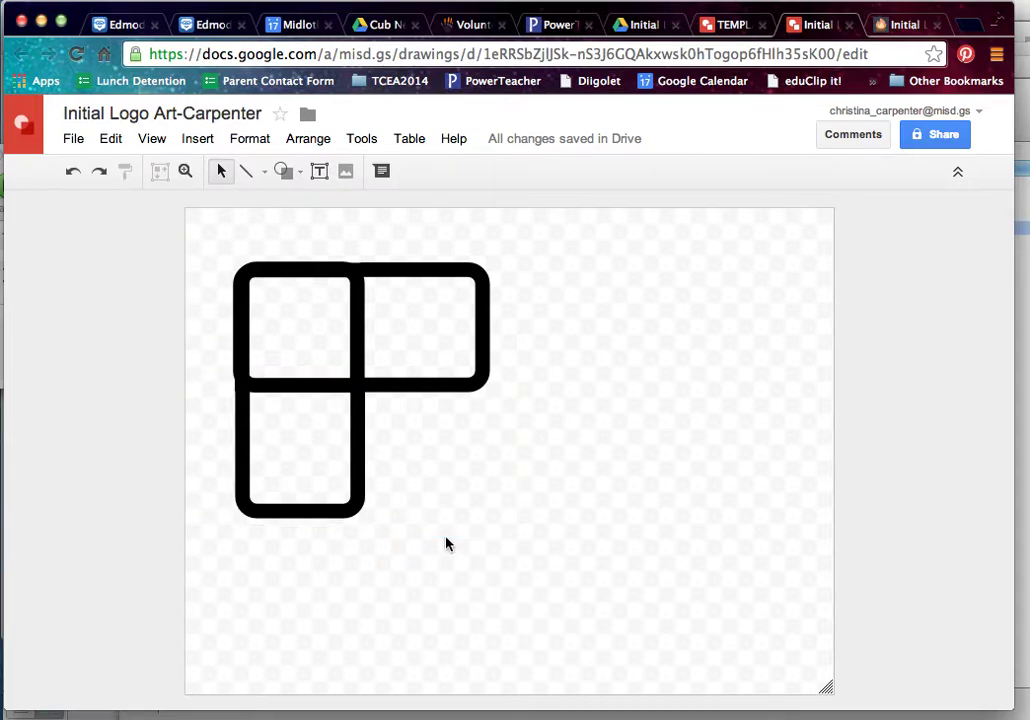
pyautogui.click(383, 278)
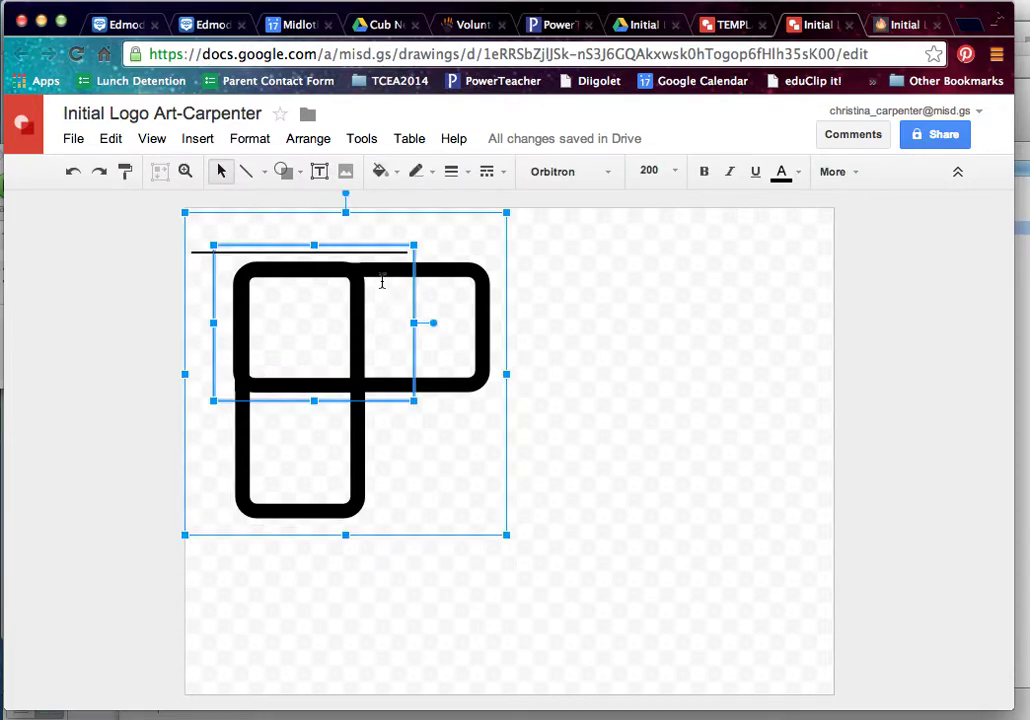
pyautogui.click(394, 218)
pyautogui.doubleClick(394, 218)
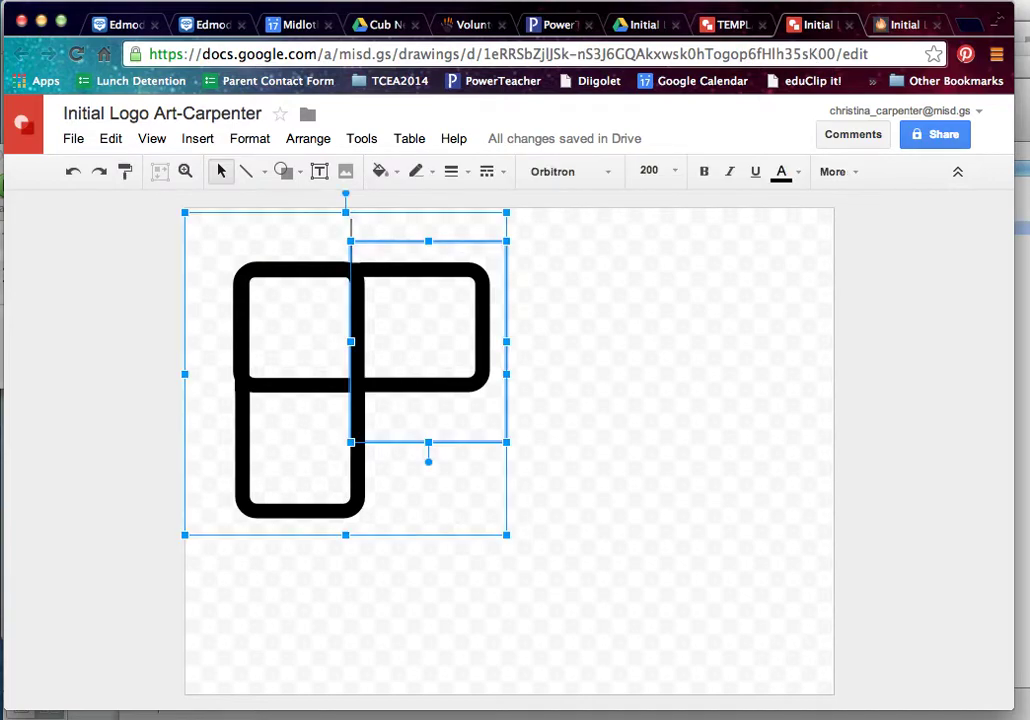
pyautogui.click(397, 219)
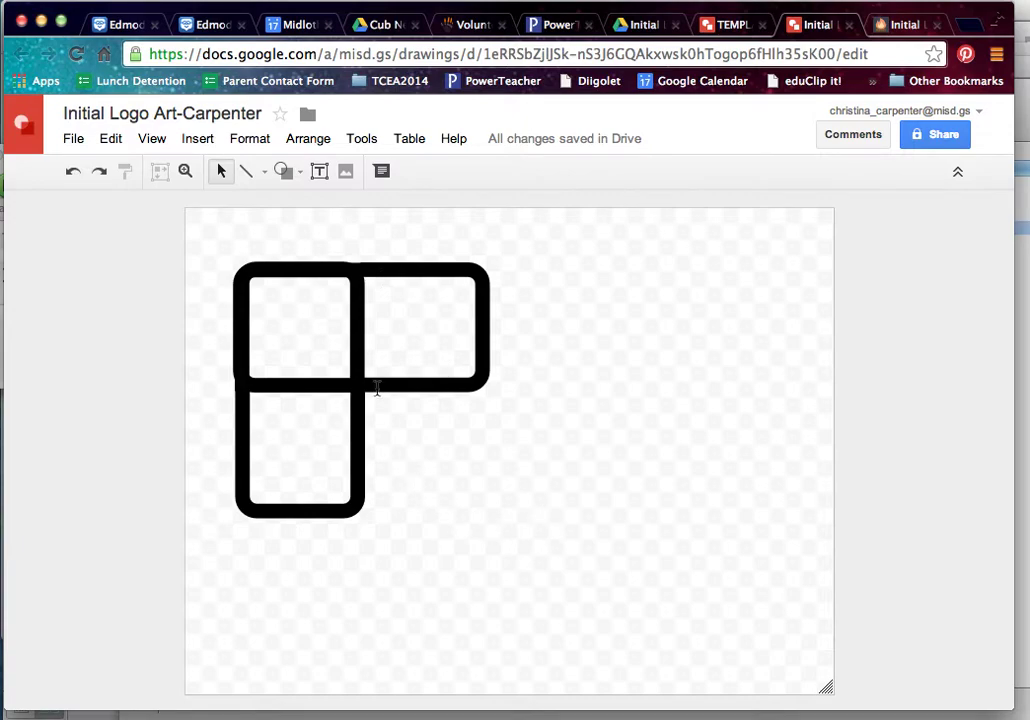
# - Select all the logo's letter text boxes and recolor them dark red, purple and finally a muted teal
pyautogui.moveTo(192, 216); pyautogui.dragTo(538, 561)
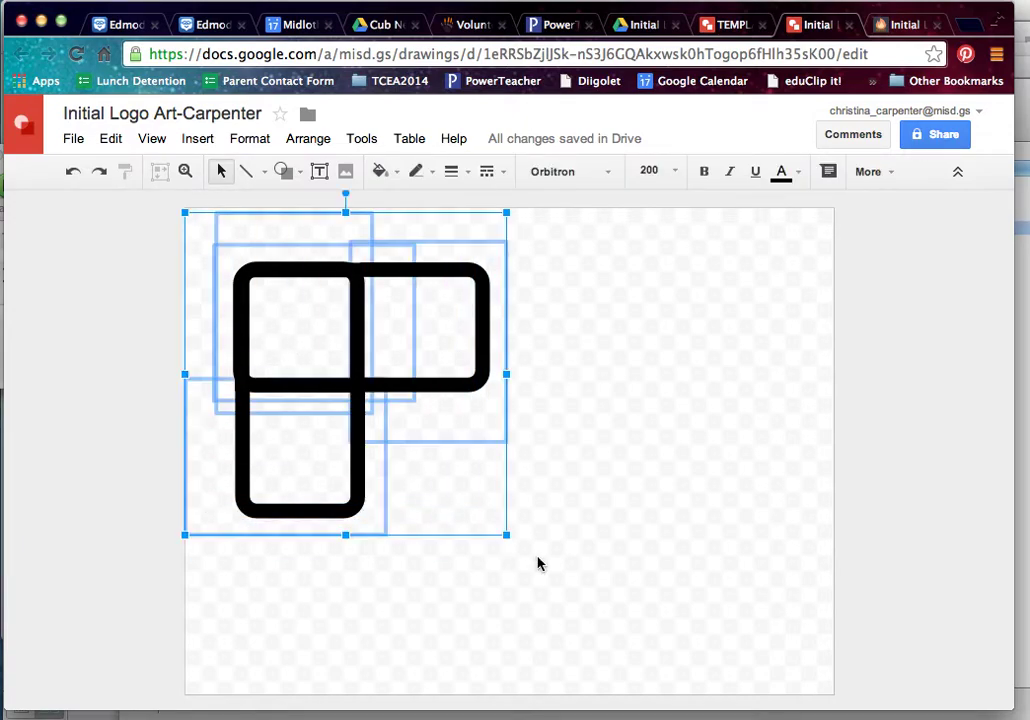
pyautogui.click(798, 173)
pyautogui.click(810, 363)
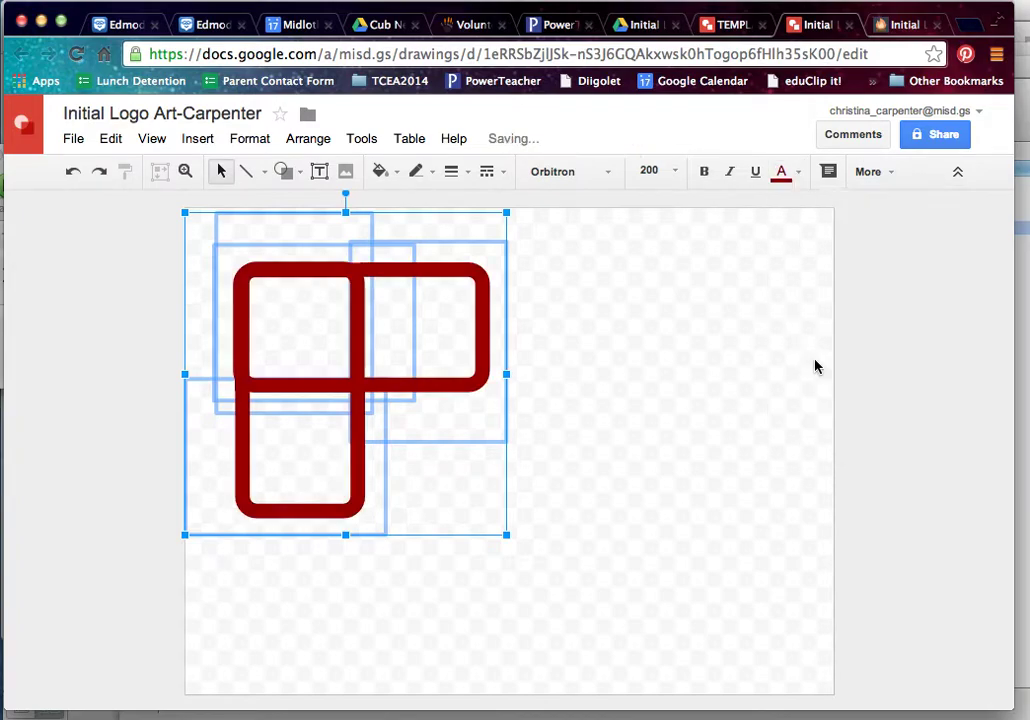
pyautogui.click(798, 173)
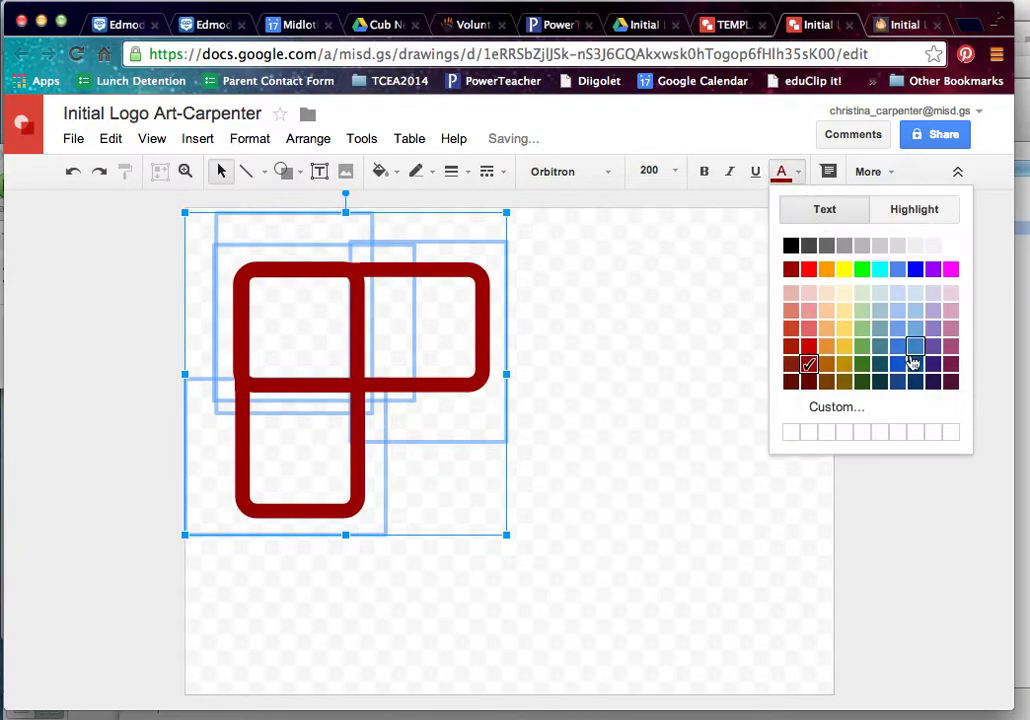
pyautogui.click(933, 348)
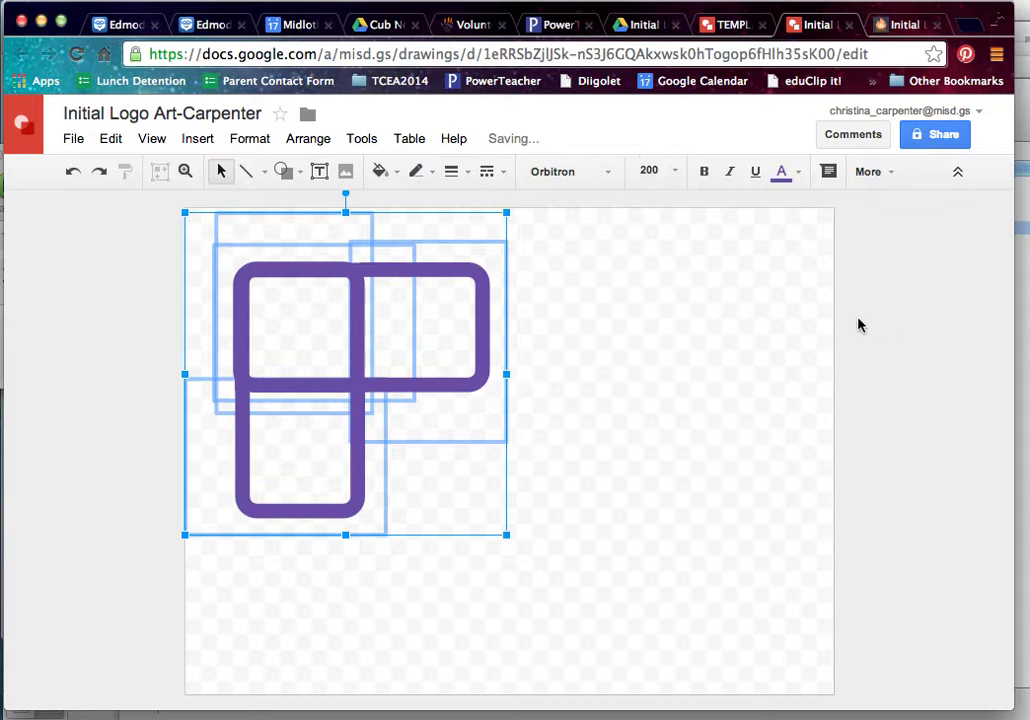
pyautogui.click(798, 173)
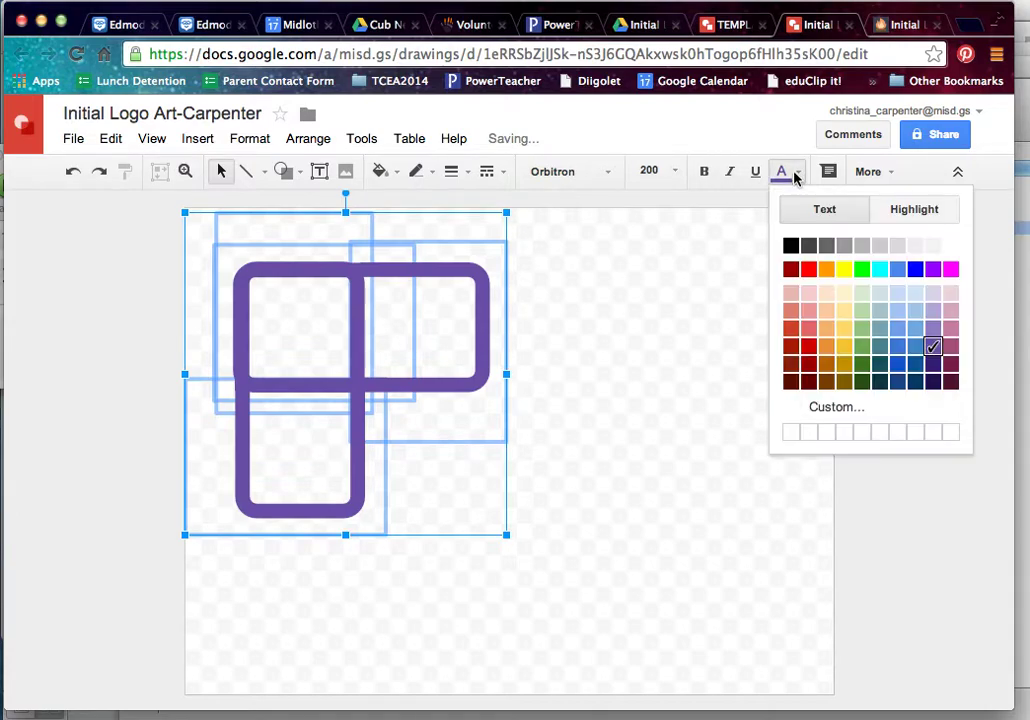
pyautogui.click(880, 331)
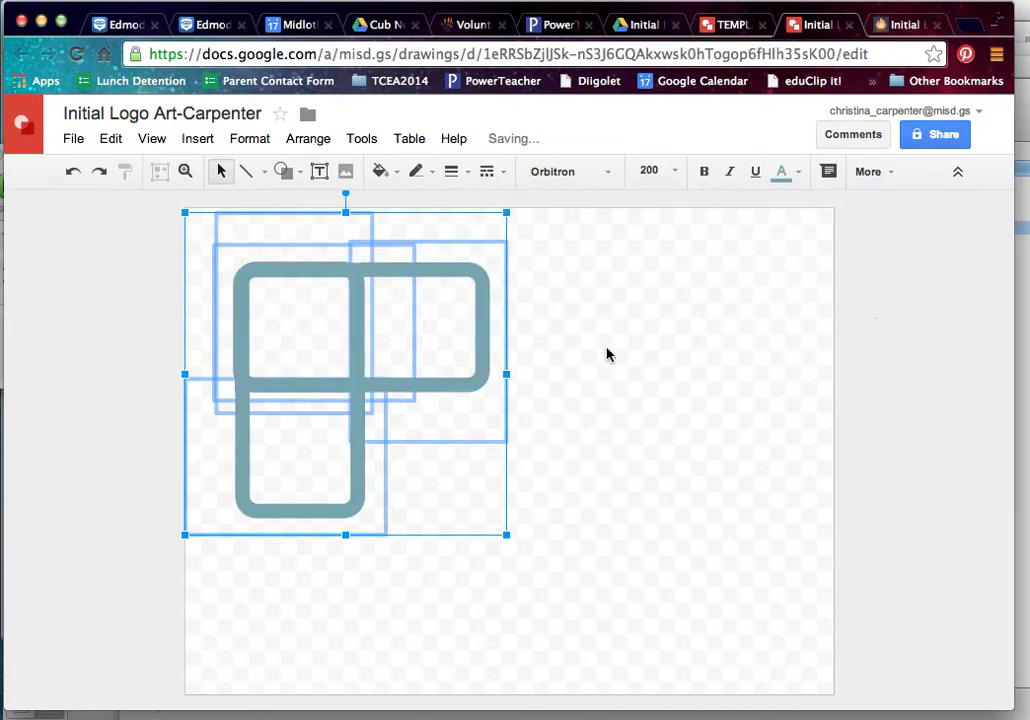
# - Try the Architects Daughter, Arial, Bangers and Calligraffitti fonts on the selected logo letters
pyautogui.click(596, 182)
pyautogui.click(575, 266)
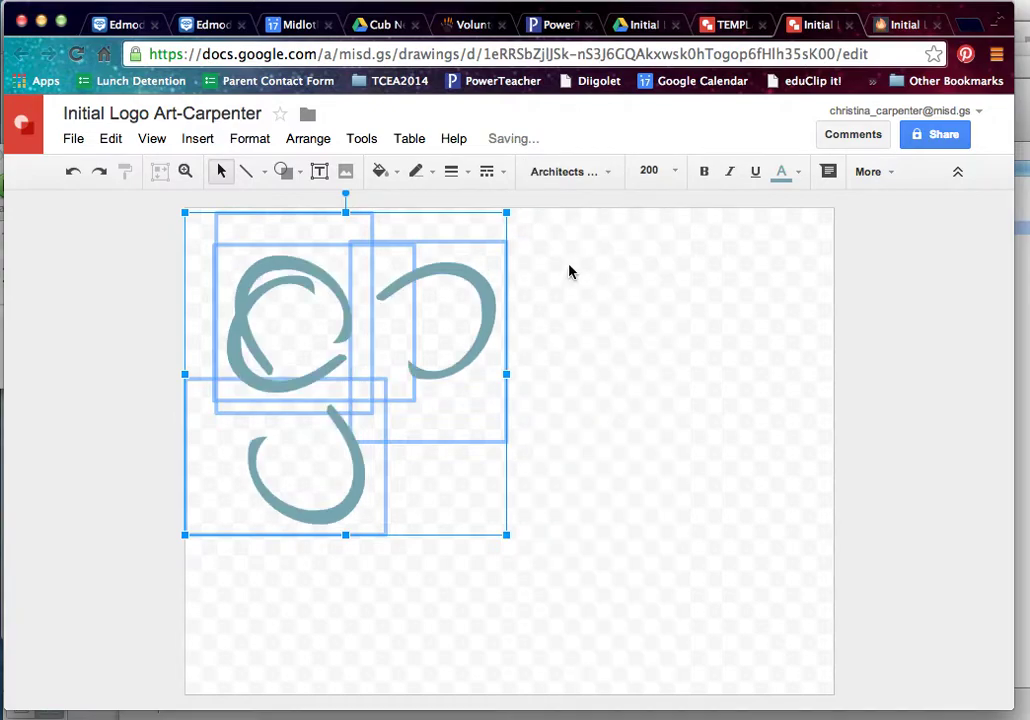
pyautogui.click(577, 178)
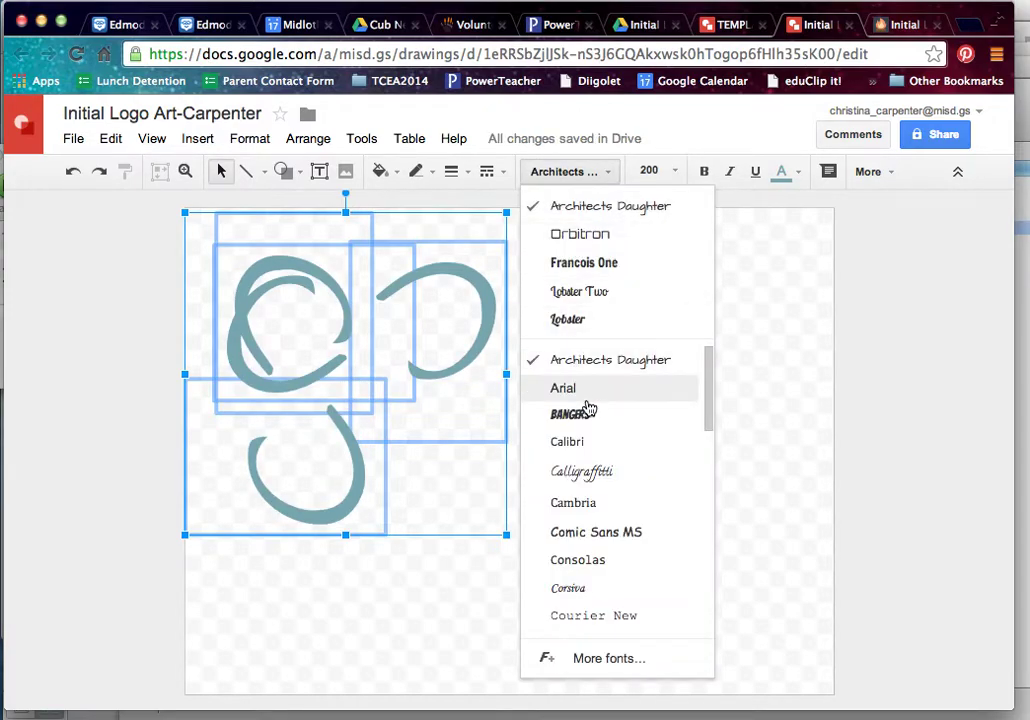
pyautogui.click(588, 390)
pyautogui.click(575, 180)
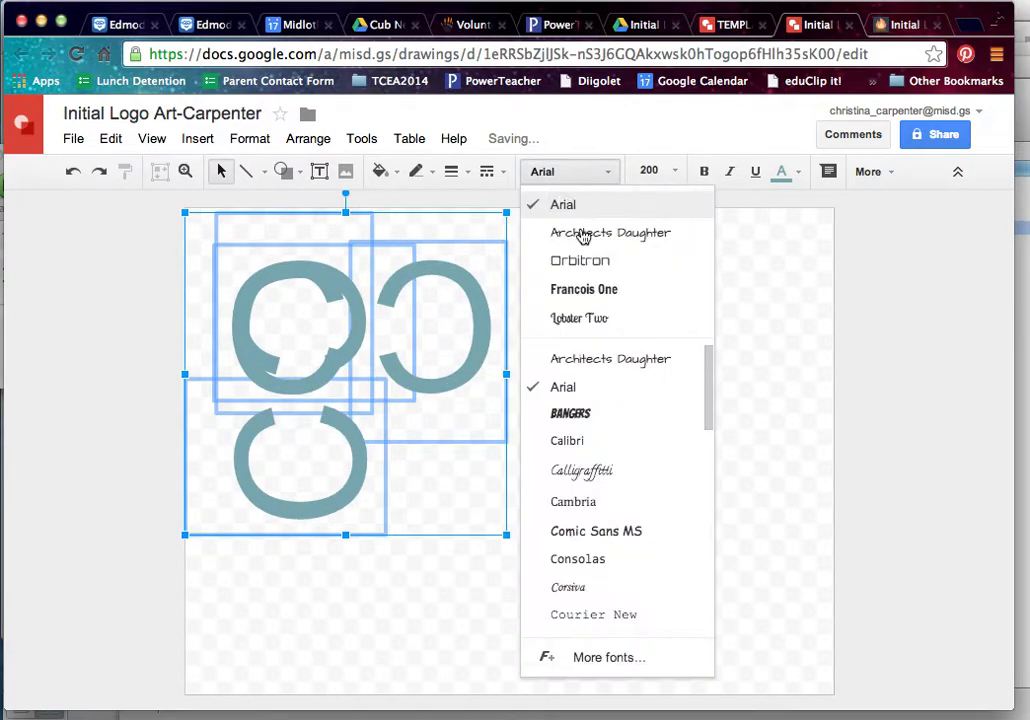
pyautogui.click(573, 415)
pyautogui.click(580, 180)
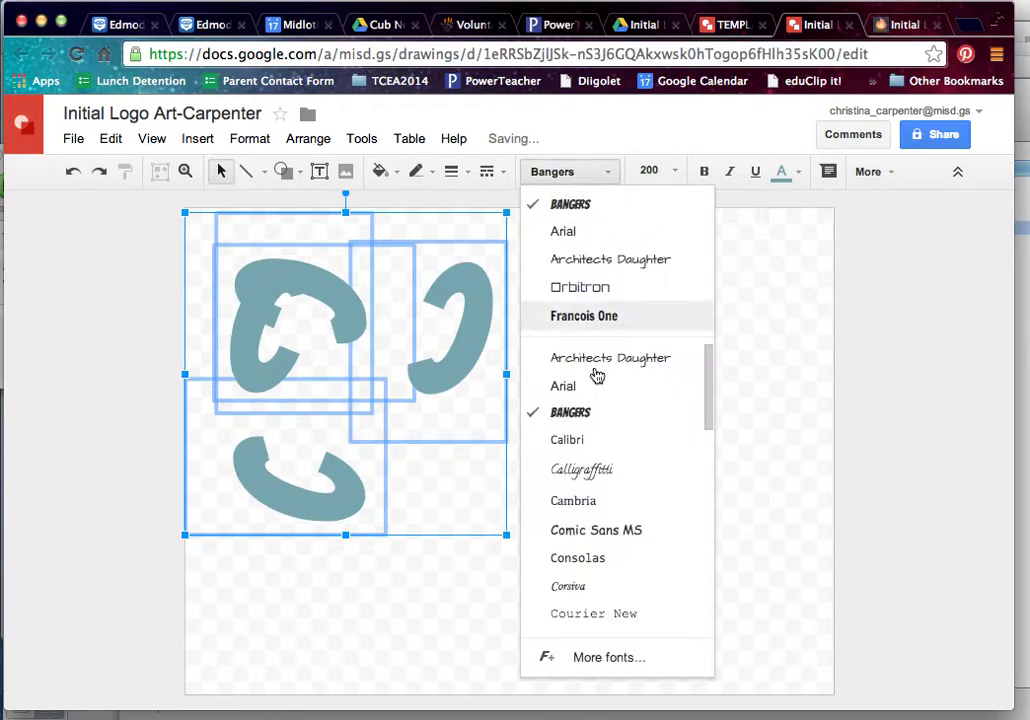
pyautogui.click(570, 468)
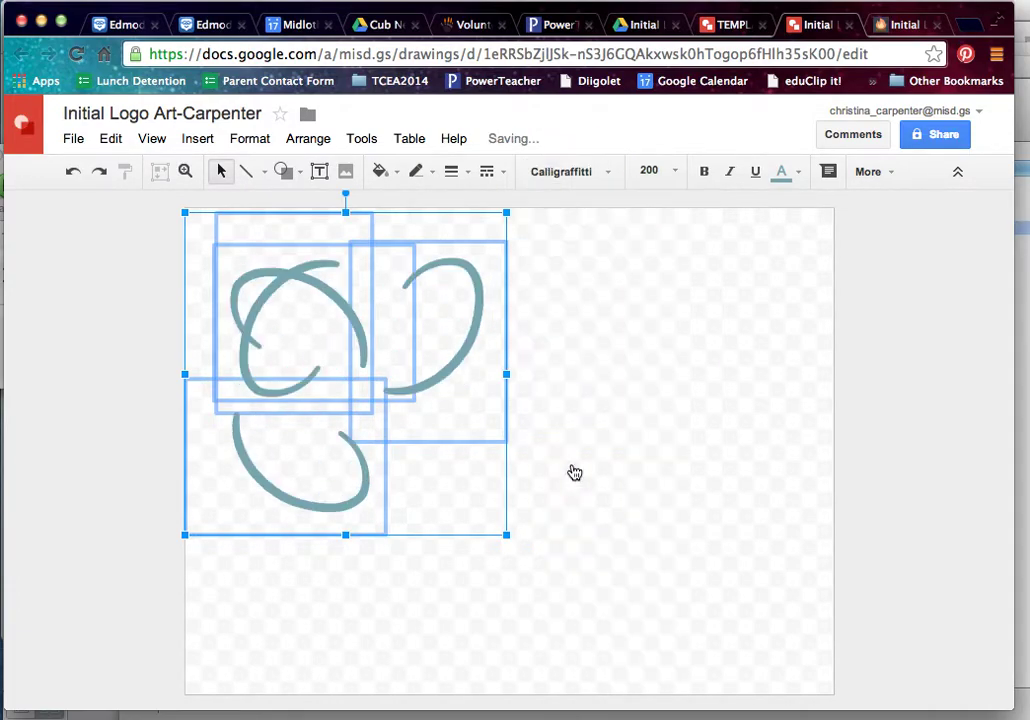
# - Try the Comic Sans MS and Merriweather fonts on the selected logo letters
pyautogui.click(577, 176)
pyautogui.click(610, 529)
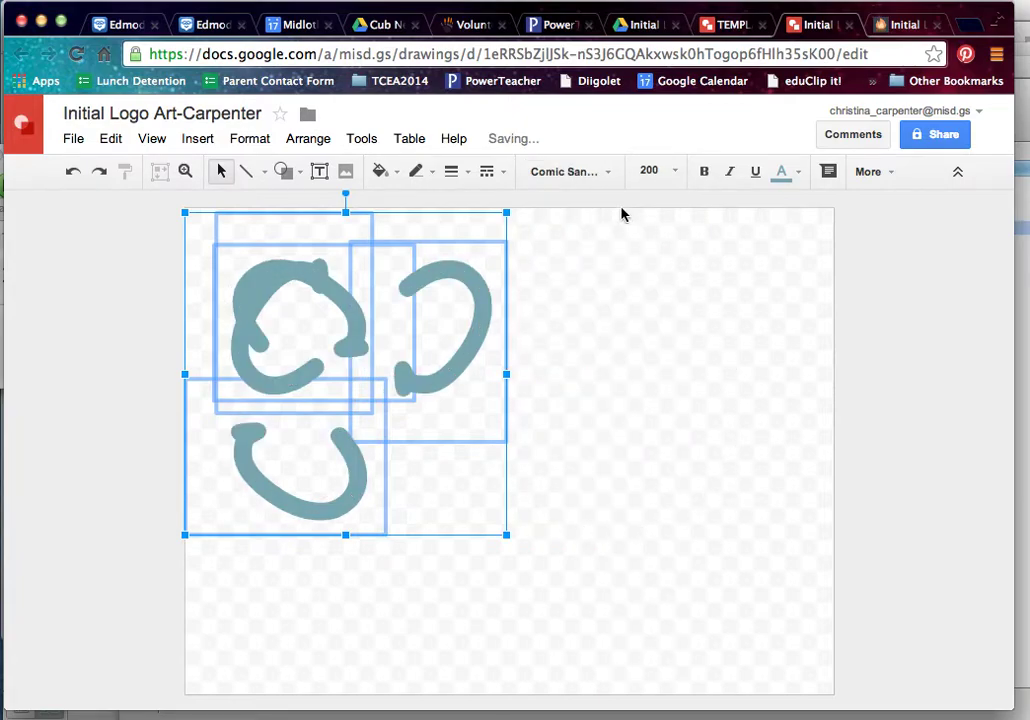
pyautogui.click(589, 175)
pyautogui.moveTo(710, 402); pyautogui.dragTo(707, 477)
pyautogui.scroll(-3, 593, 527)
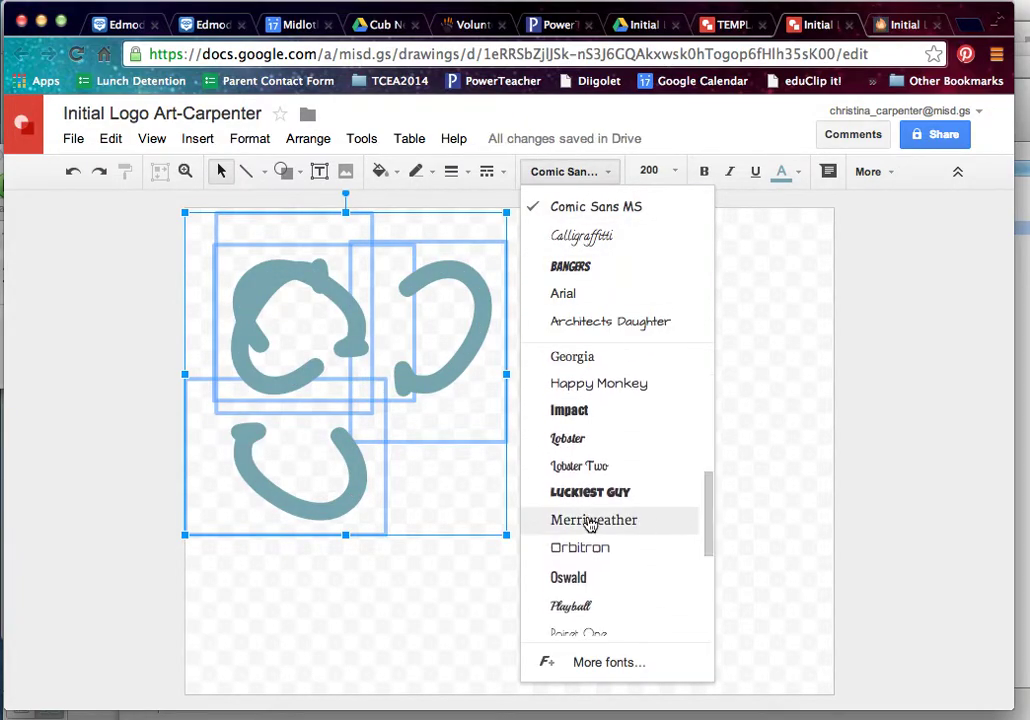
pyautogui.click(590, 522)
# - Set the selected logo letters to the Rock Salt font
pyautogui.click(563, 177)
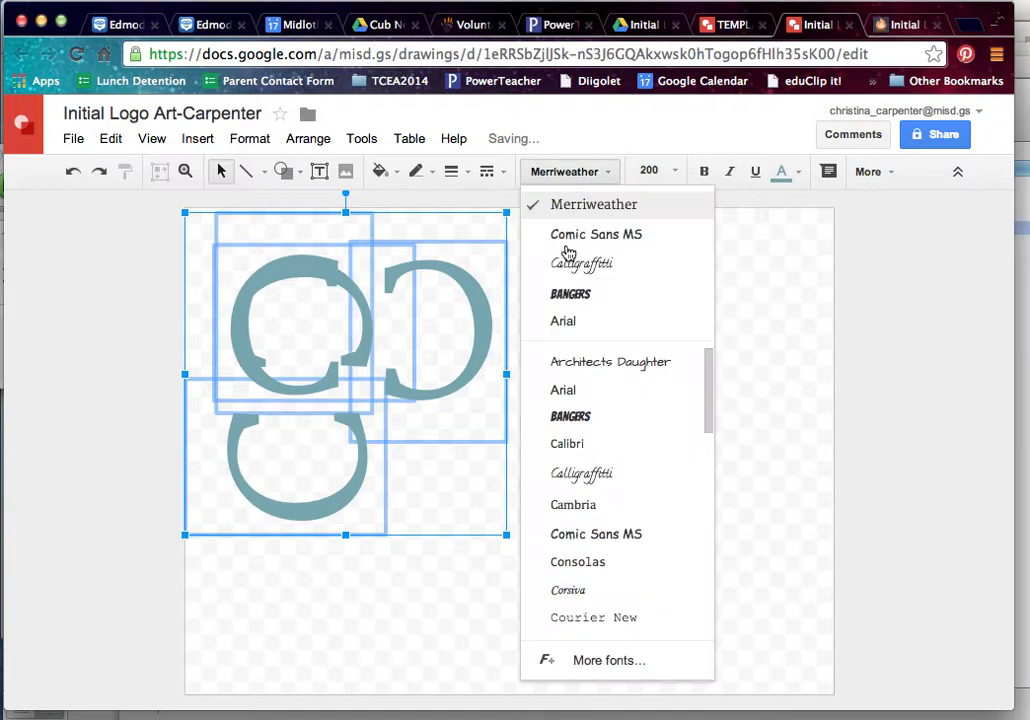
pyautogui.moveTo(708, 380); pyautogui.dragTo(685, 547)
pyautogui.click(596, 497)
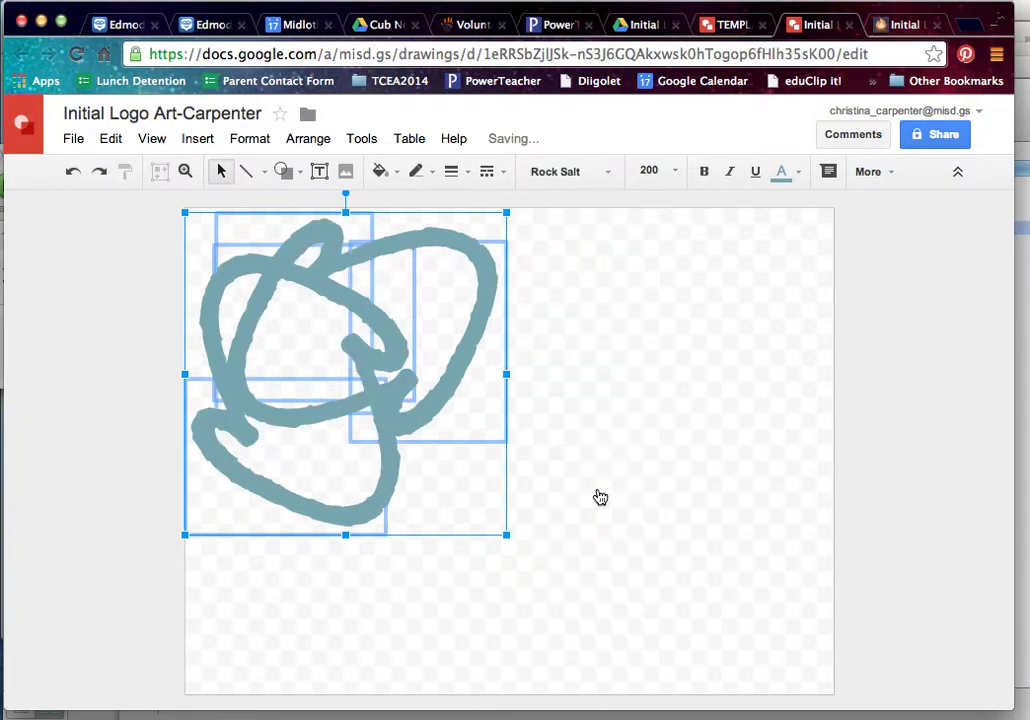
# - Deselect the logo and shrink the canvas to a nearly square area that closely fits the artwork
pyautogui.click(600, 497)
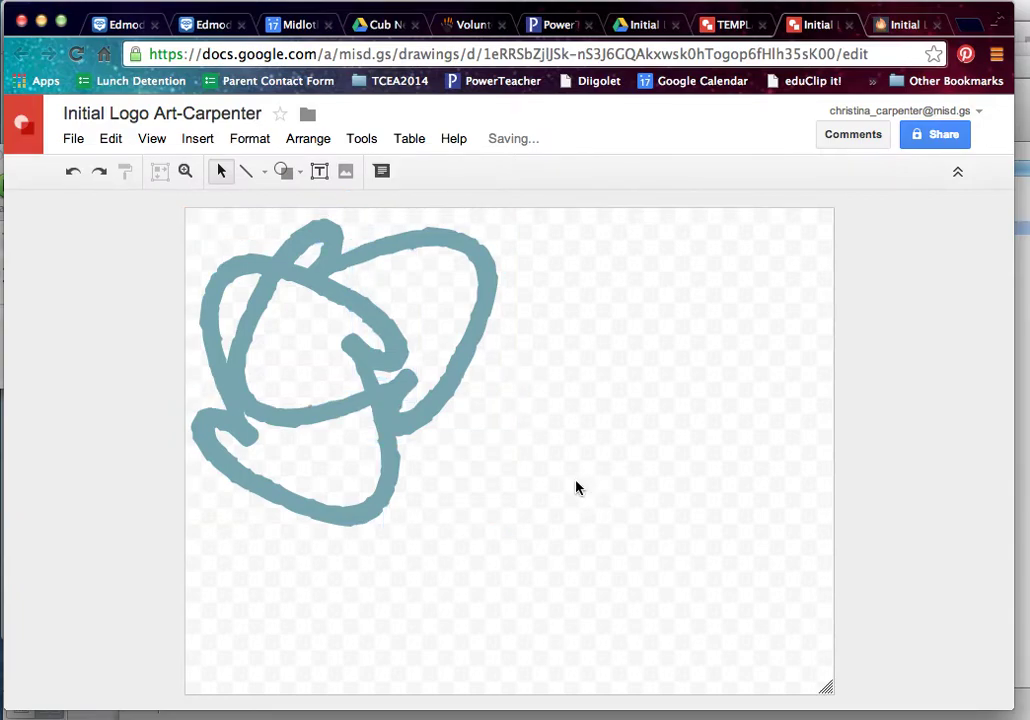
pyautogui.moveTo(826, 688); pyautogui.dragTo(521, 541)
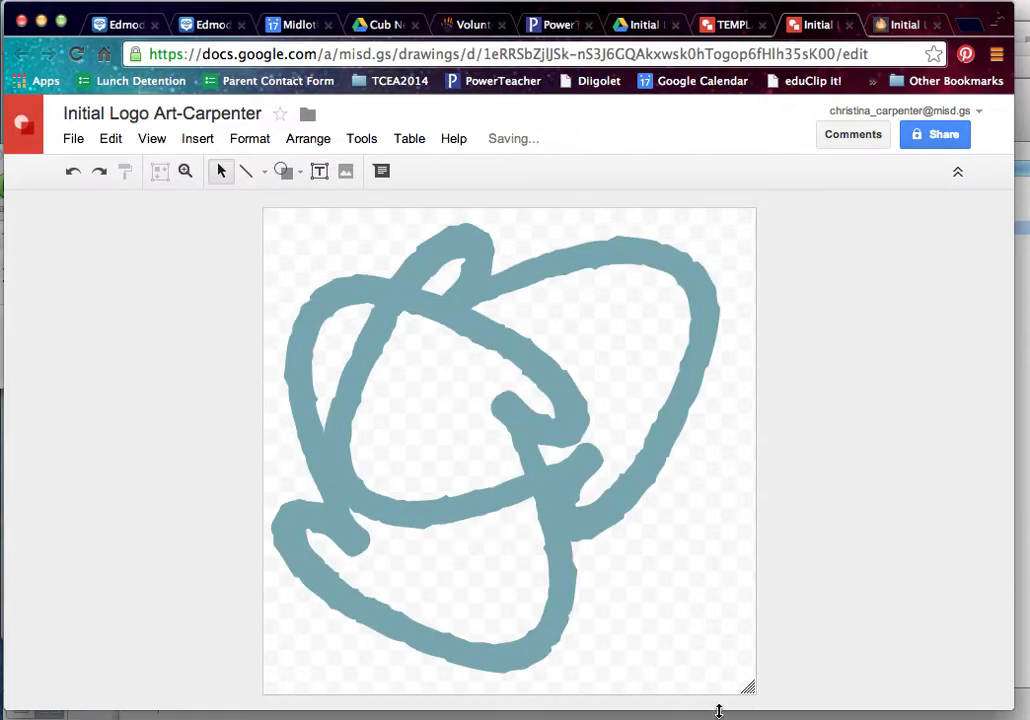
pyautogui.moveTo(748, 687)
pyautogui.mouseDown()
pyautogui.moveTo(740, 677)
pyautogui.moveTo(741, 689)
pyautogui.mouseUp()
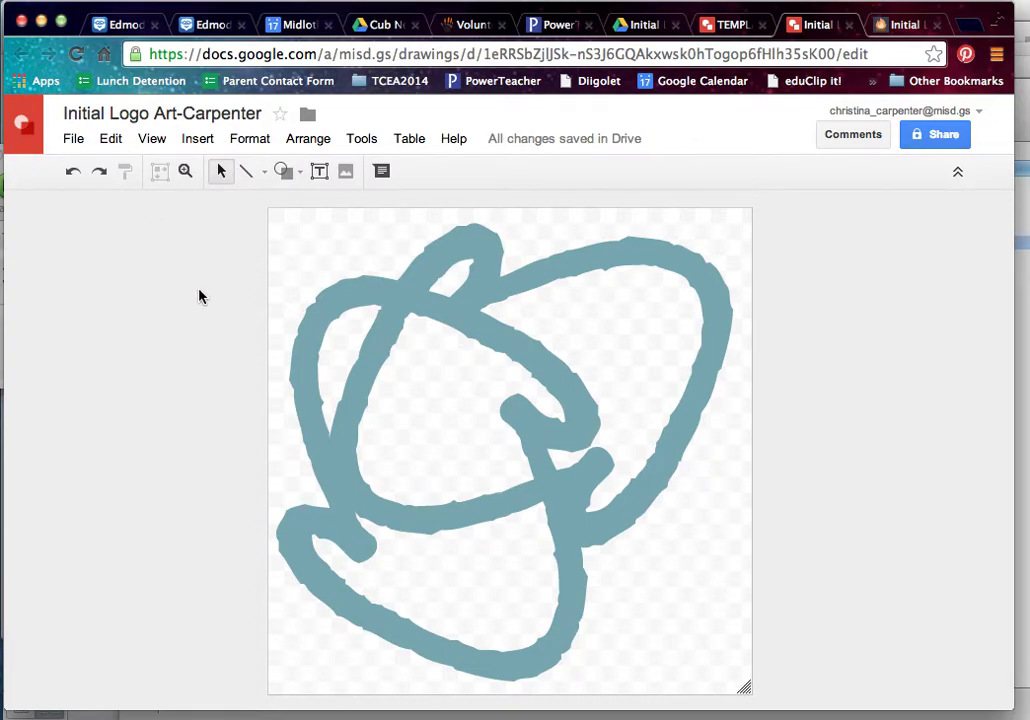
# - Download the finished logo drawing as a PNG image
pyautogui.click(76, 142)
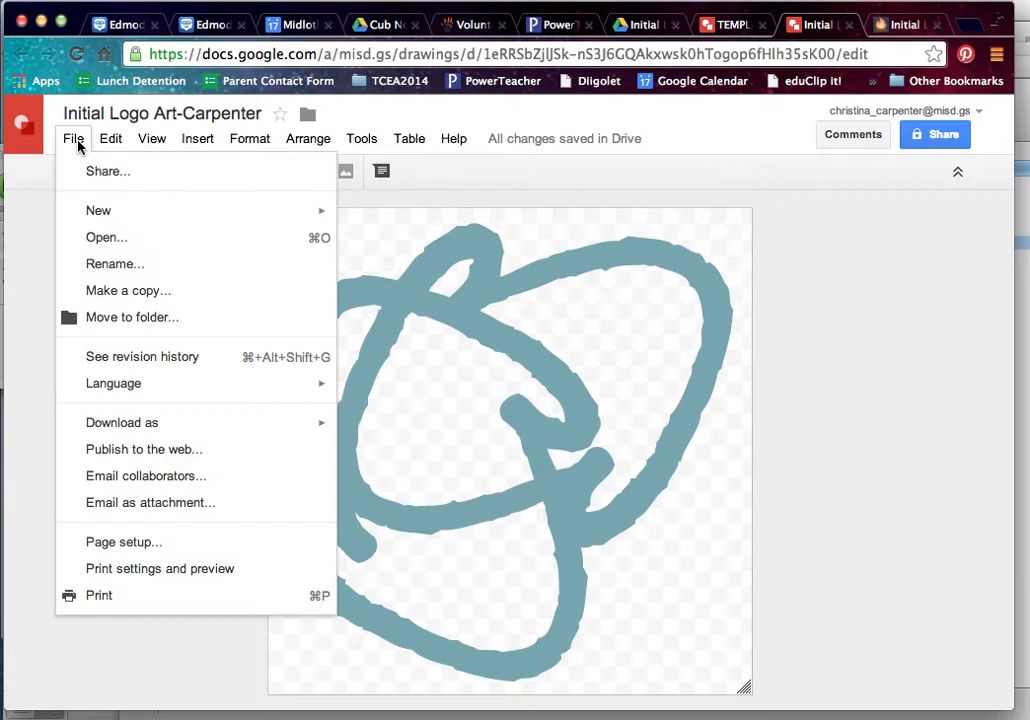
pyautogui.moveTo(115, 432)
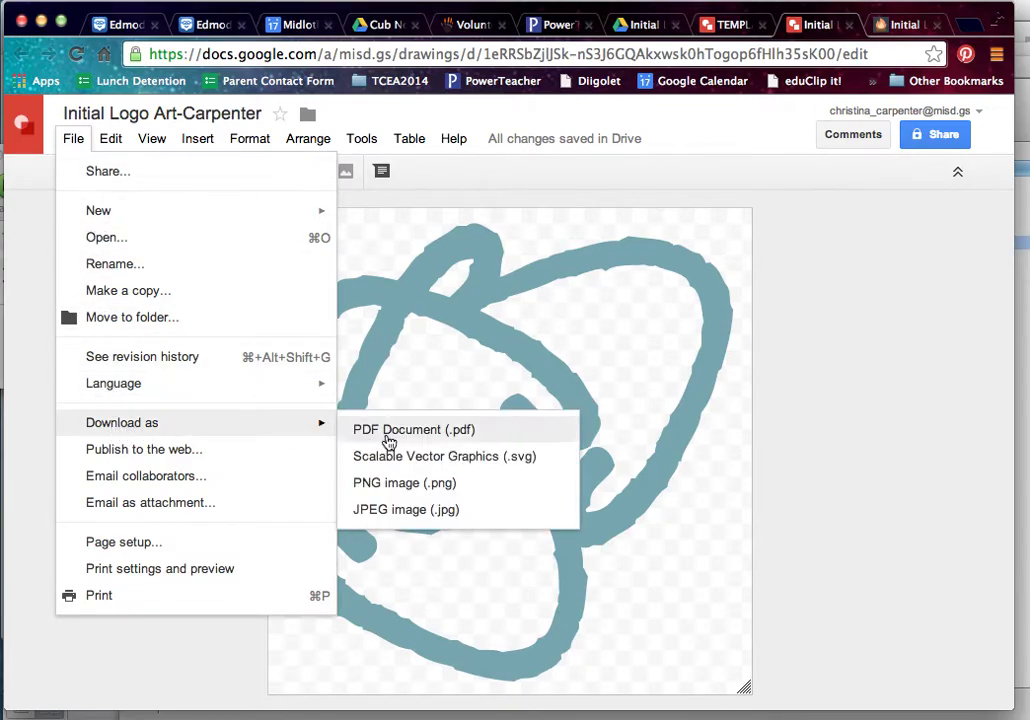
pyautogui.click(400, 483)
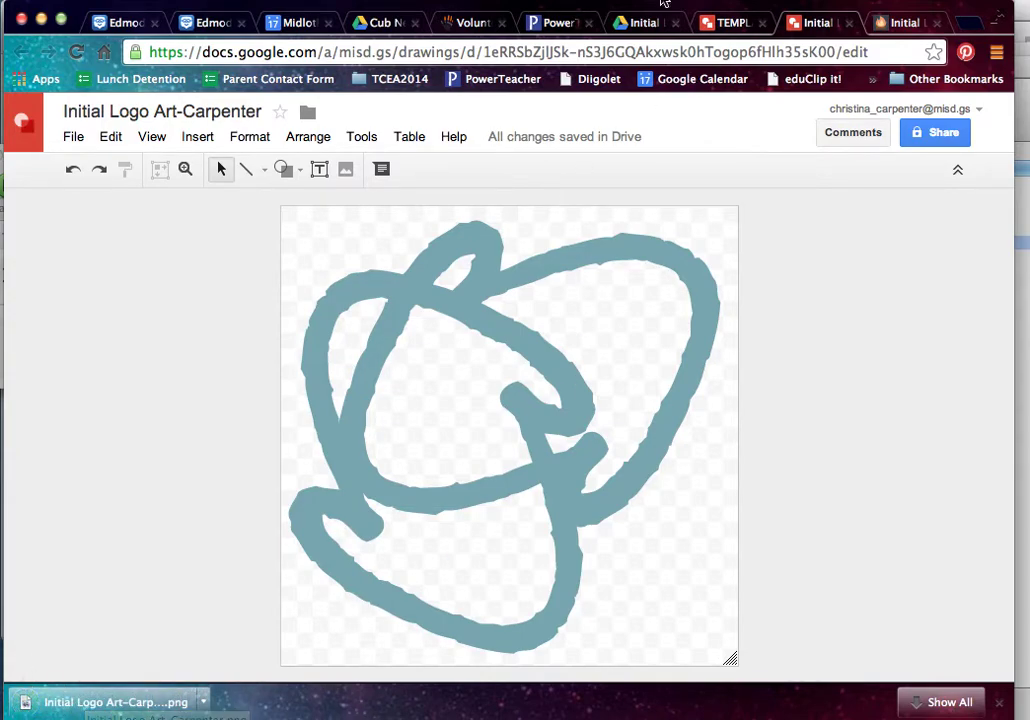
# - Switch to Google Drive, close the image preview and upload the downloaded logo PNG into the Initial Logo Project folder
pyautogui.click(630, 22)
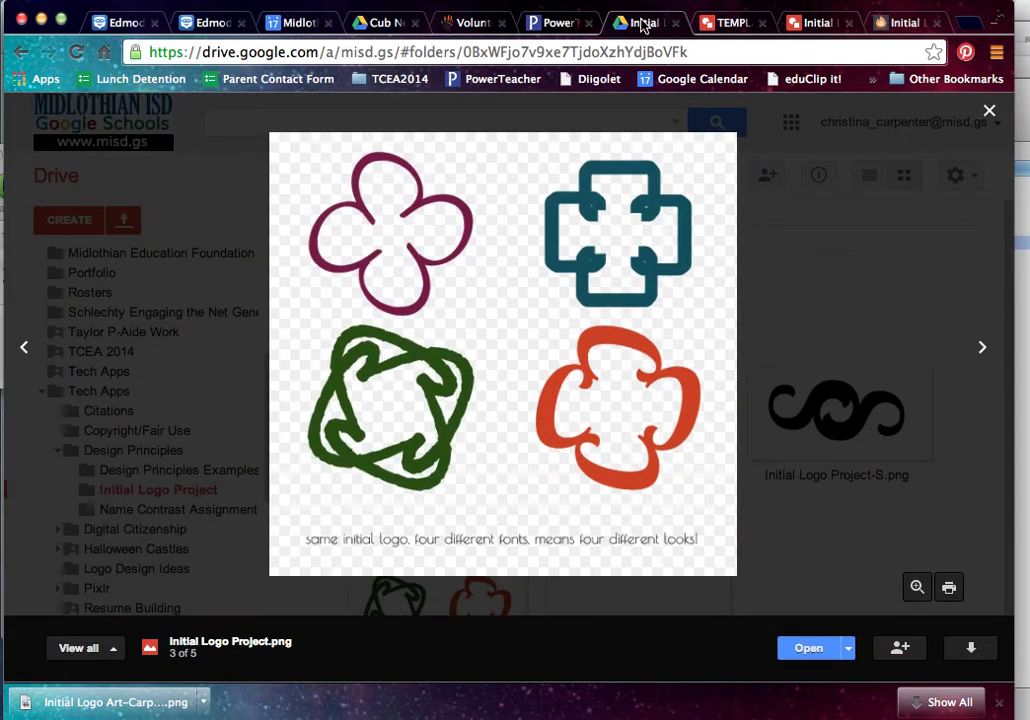
pyautogui.click(990, 112)
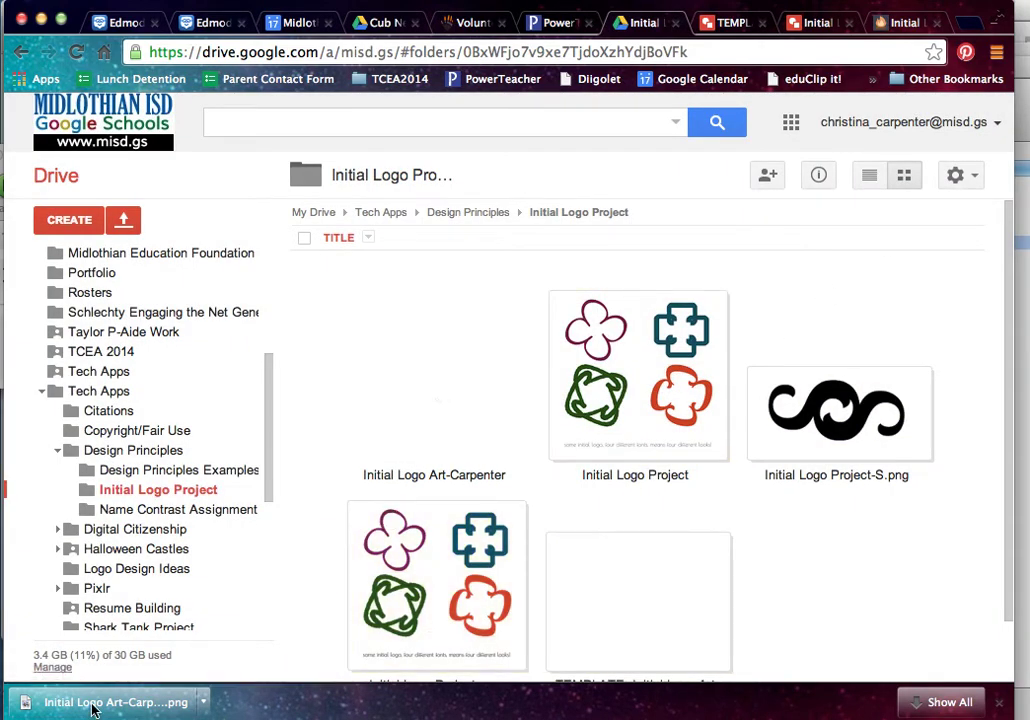
pyautogui.moveTo(92, 710); pyautogui.dragTo(822, 567)
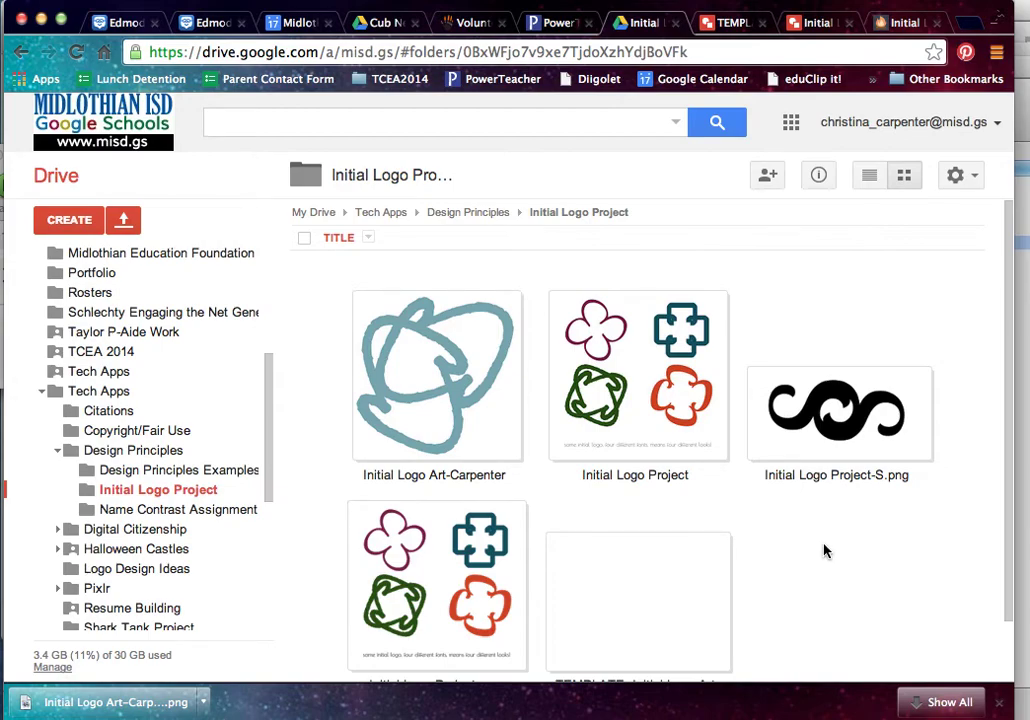
pyautogui.scroll(-2, 948, 562)
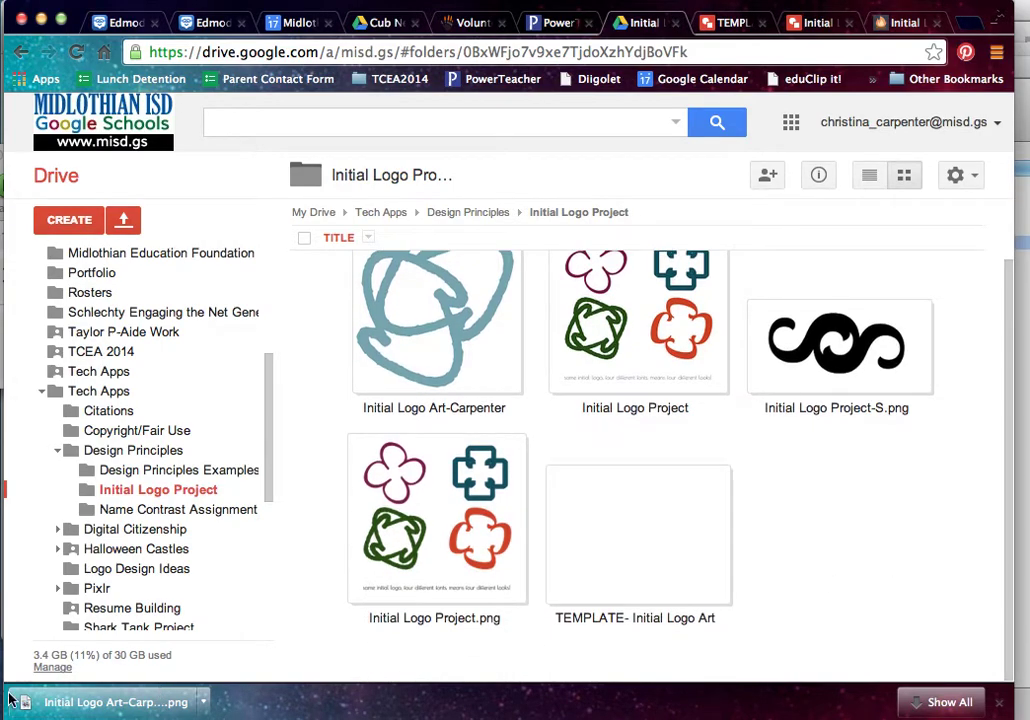
pyautogui.moveTo(88, 710); pyautogui.dragTo(722, 580)
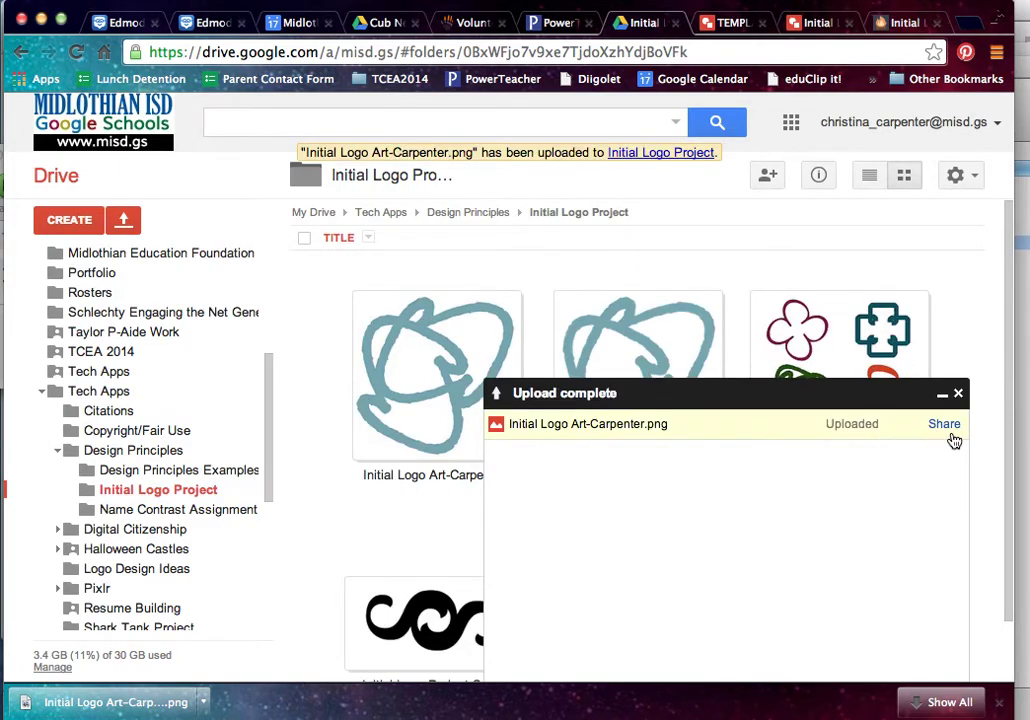
# - View the uploaded PNG's share link in its sharing settings, and close the settings and the upload window
pyautogui.click(944, 425)
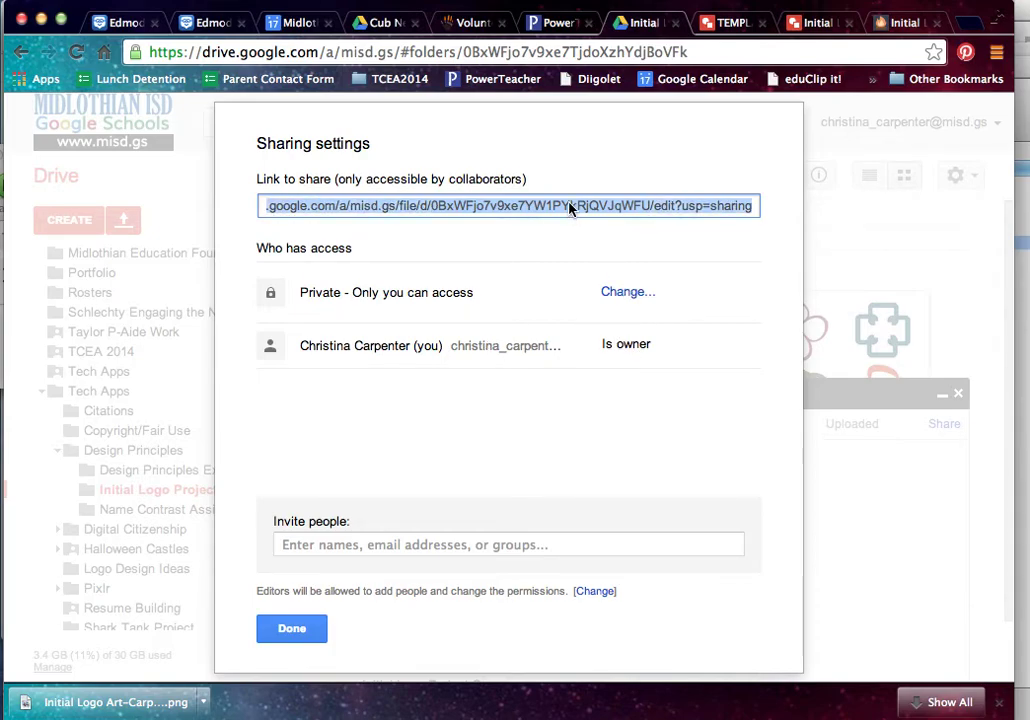
pyautogui.click(303, 634)
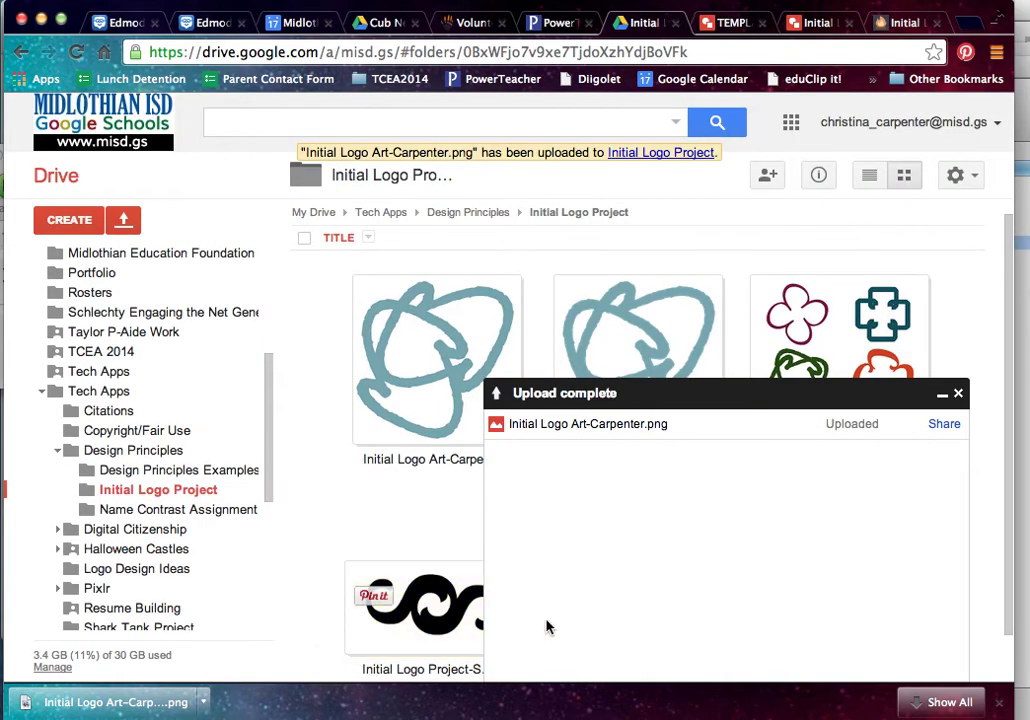
pyautogui.click(958, 394)
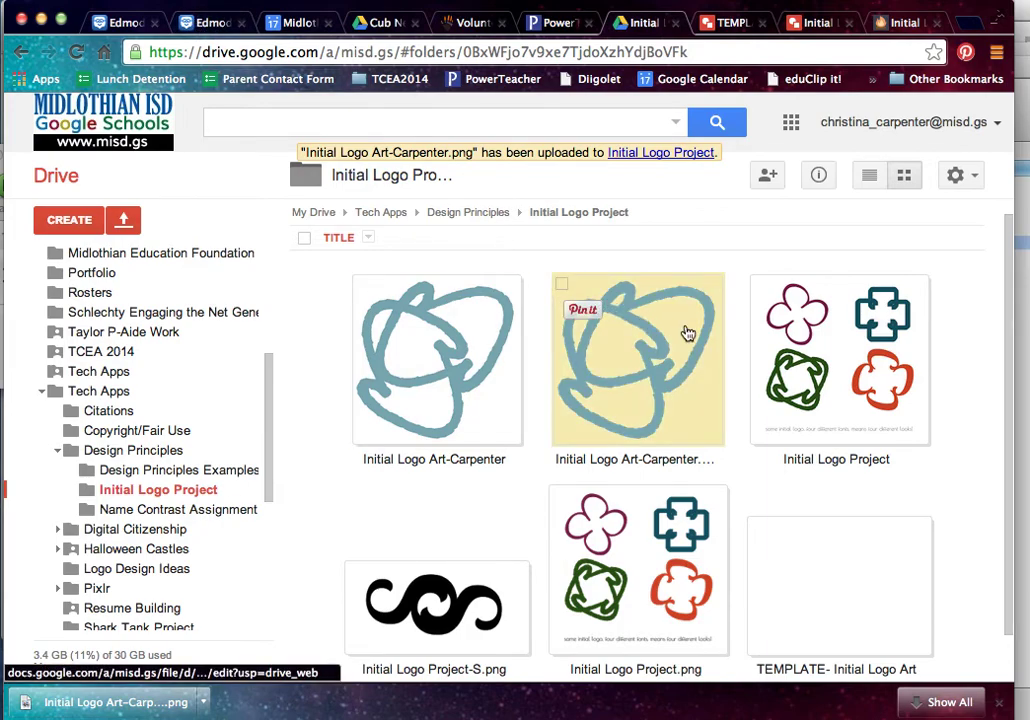
# - Switch to the Initial Logo Art assignment page on Smore and review its turn-in and sharing instructions
pyautogui.click(812, 22)
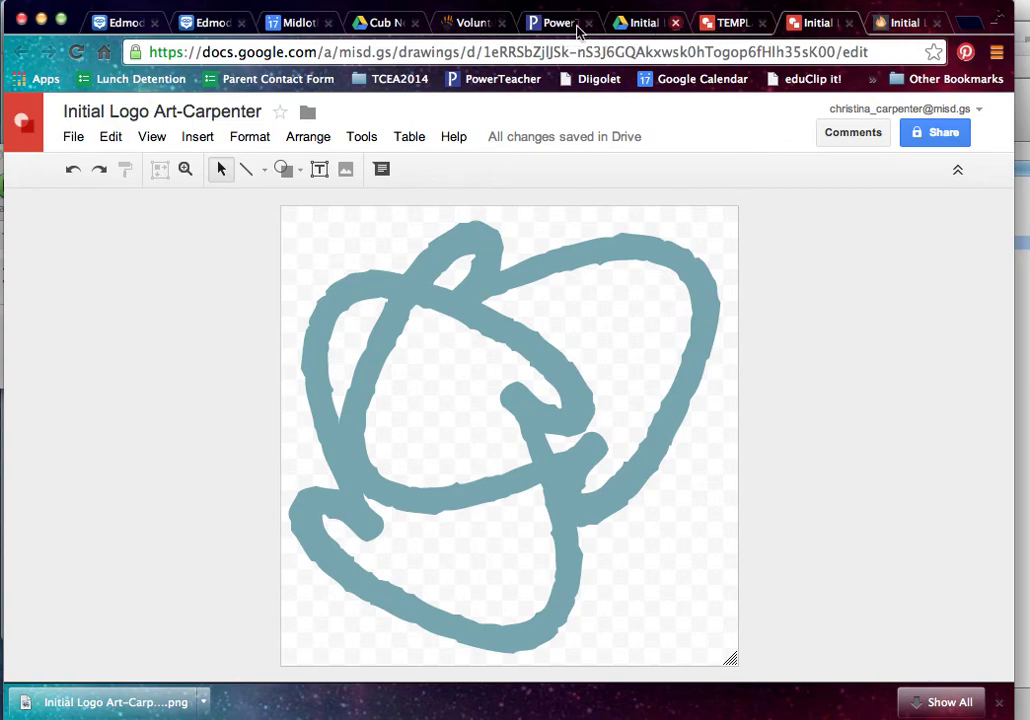
pyautogui.click(903, 22)
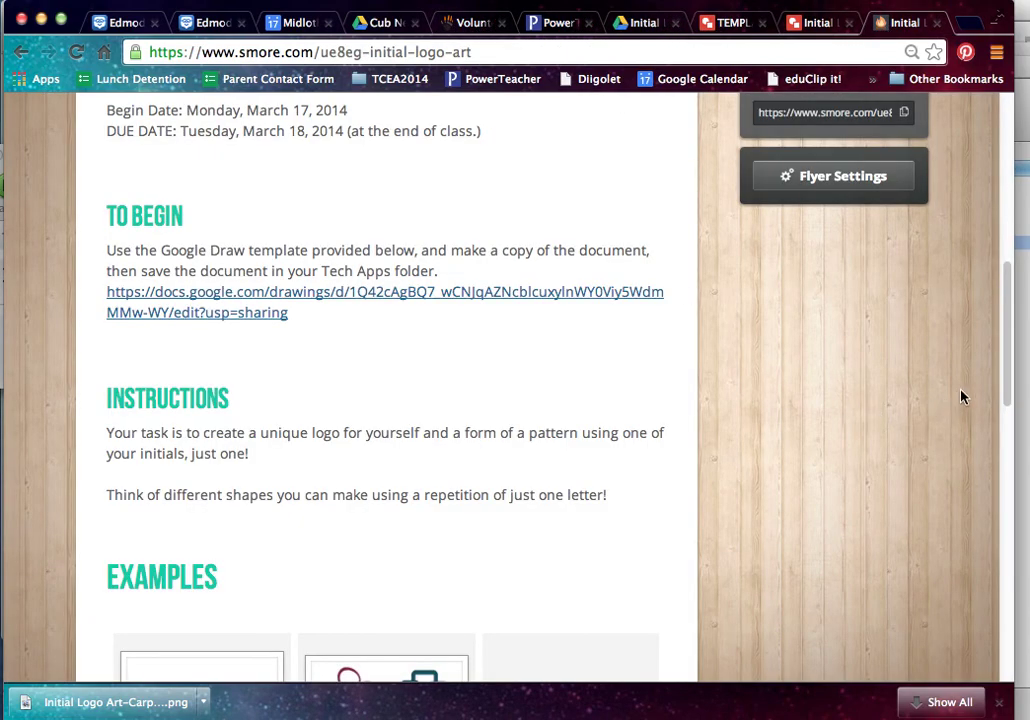
pyautogui.moveTo(1008, 331); pyautogui.dragTo(982, 490)
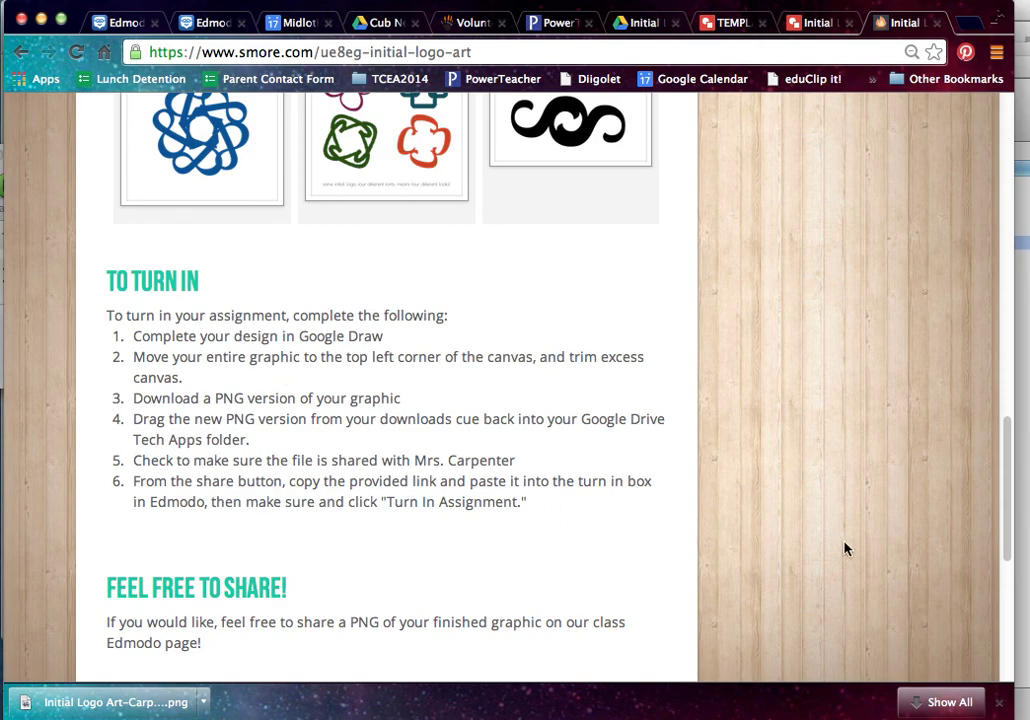
pyautogui.moveTo(1003, 515); pyautogui.dragTo(996, 577)
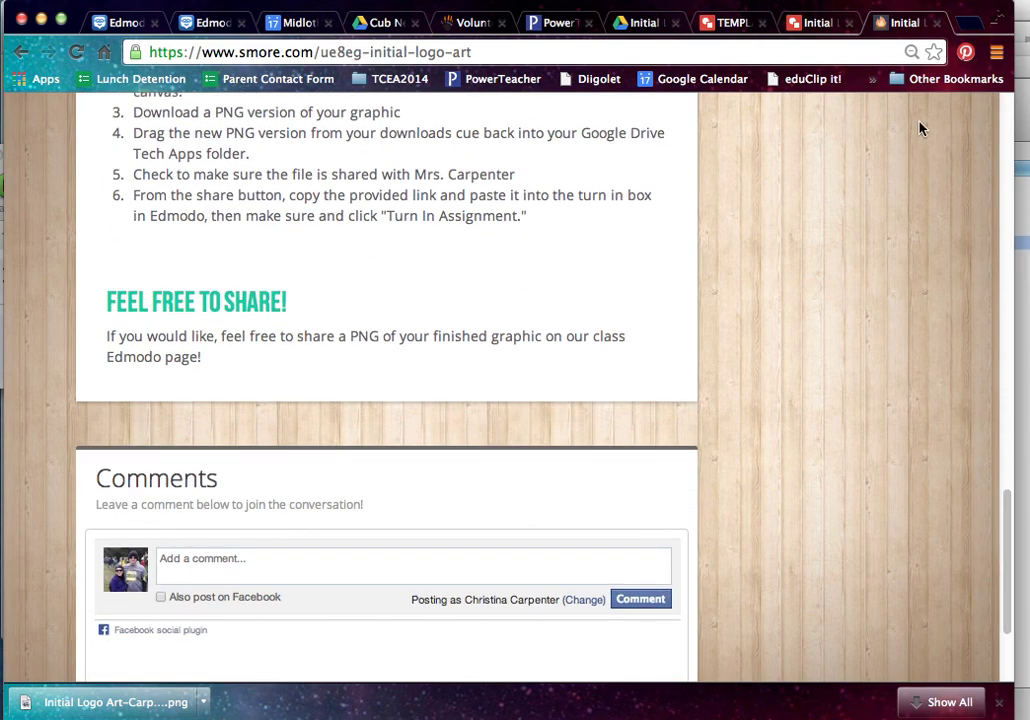